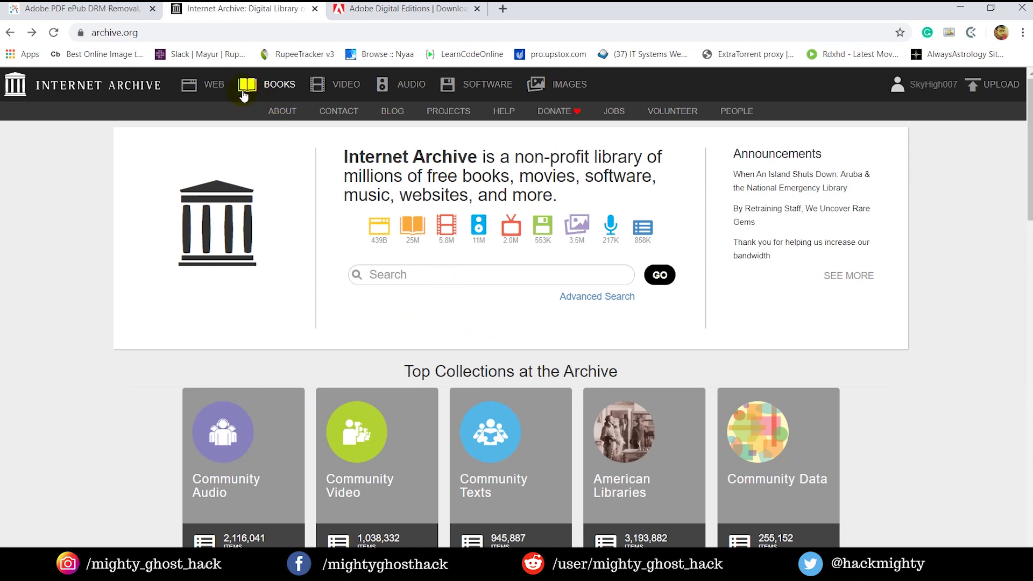
Open the Internet Archive's All Books collection and filter it to titles available to borrow.
left_click(271, 91)
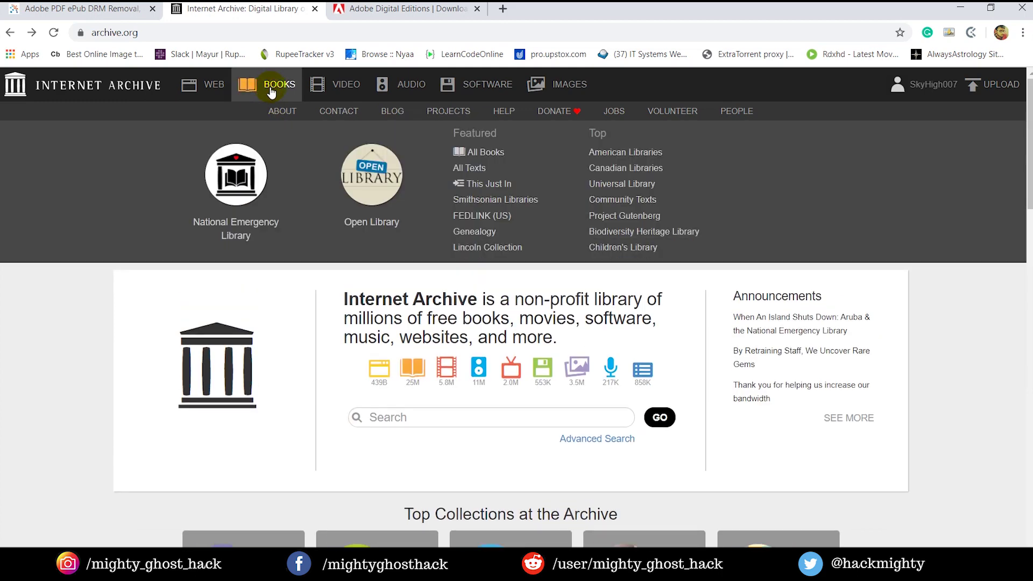
left_click(475, 155)
left_click(485, 154)
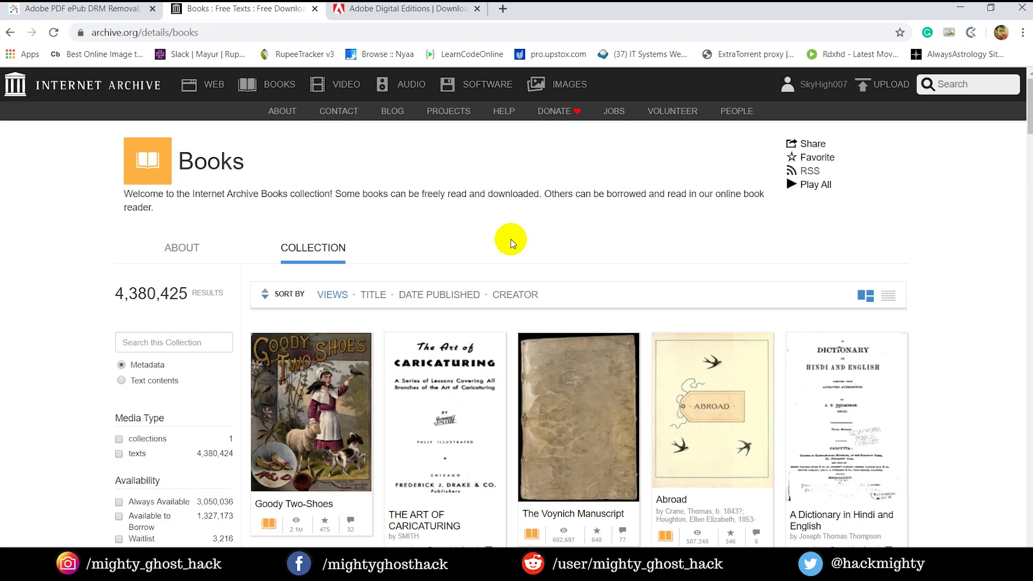
scroll(511, 239, "down", 3)
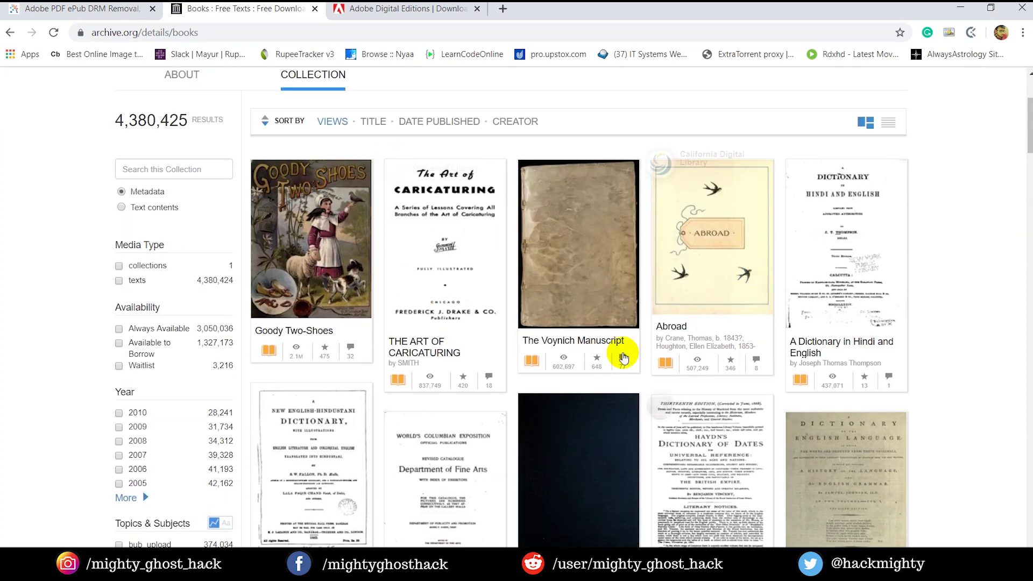
double_click(124, 310)
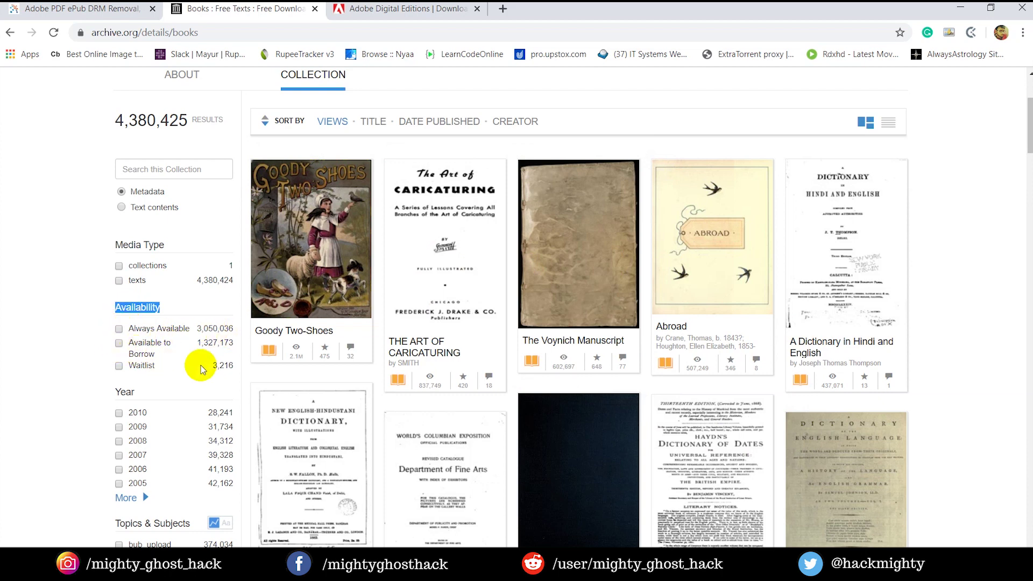
left_click(119, 343)
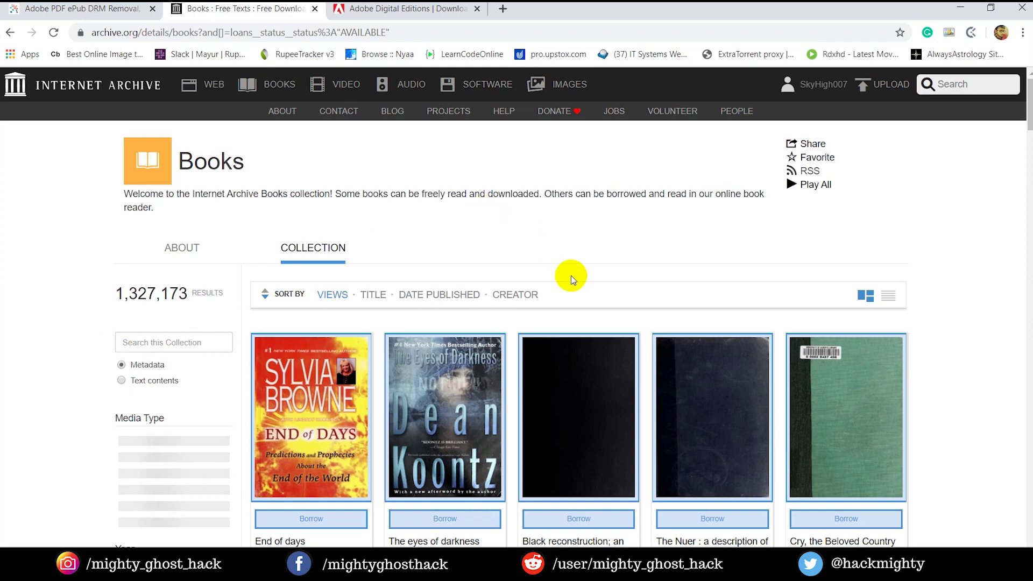
Browse the borrowable books and open the first End of days listing.
scroll(570, 275, "down", 2)
scroll(569, 203, "down", 2)
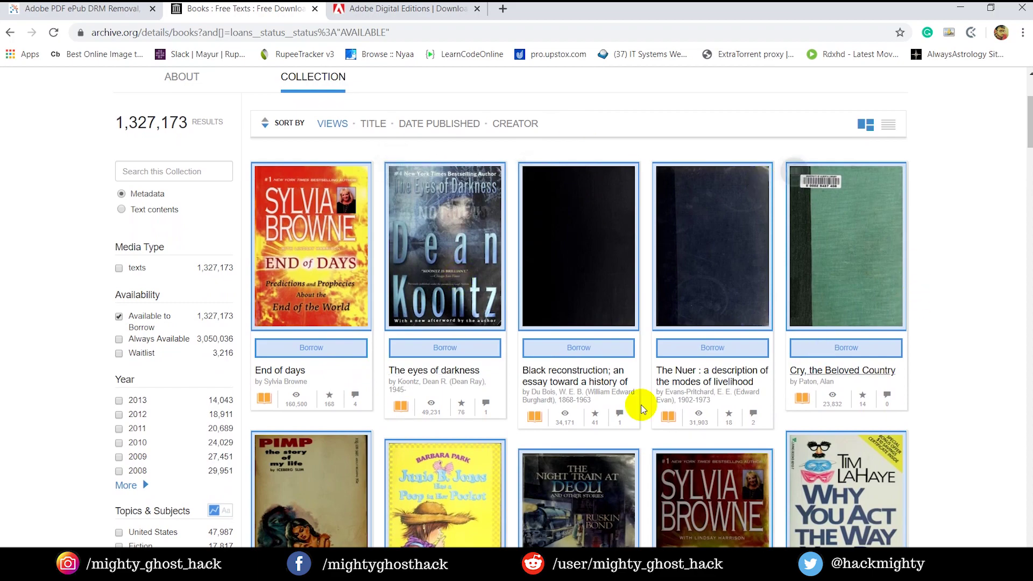
scroll(633, 280, "down", 10)
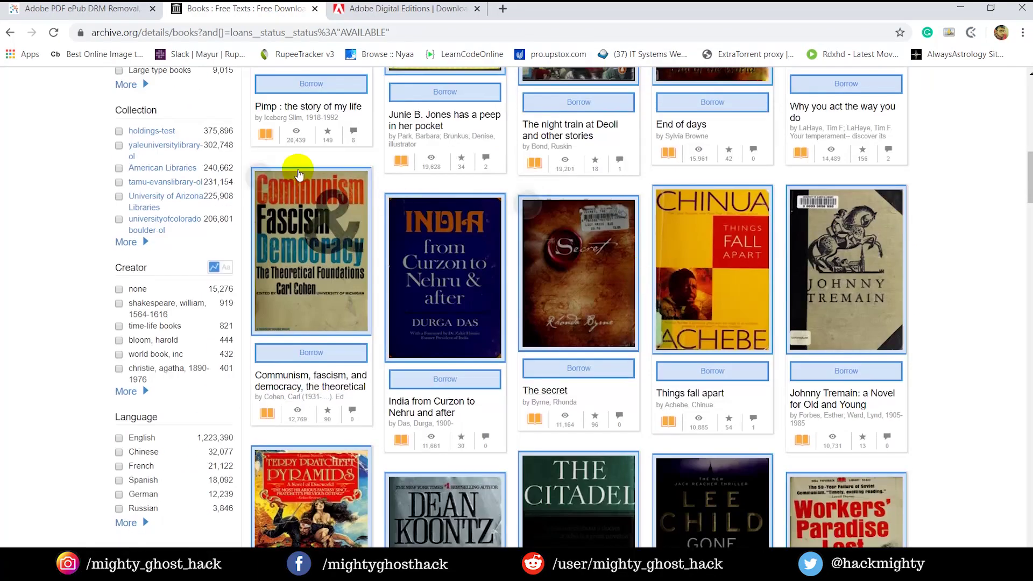
scroll(608, 344, "up", 12)
left_click(289, 343)
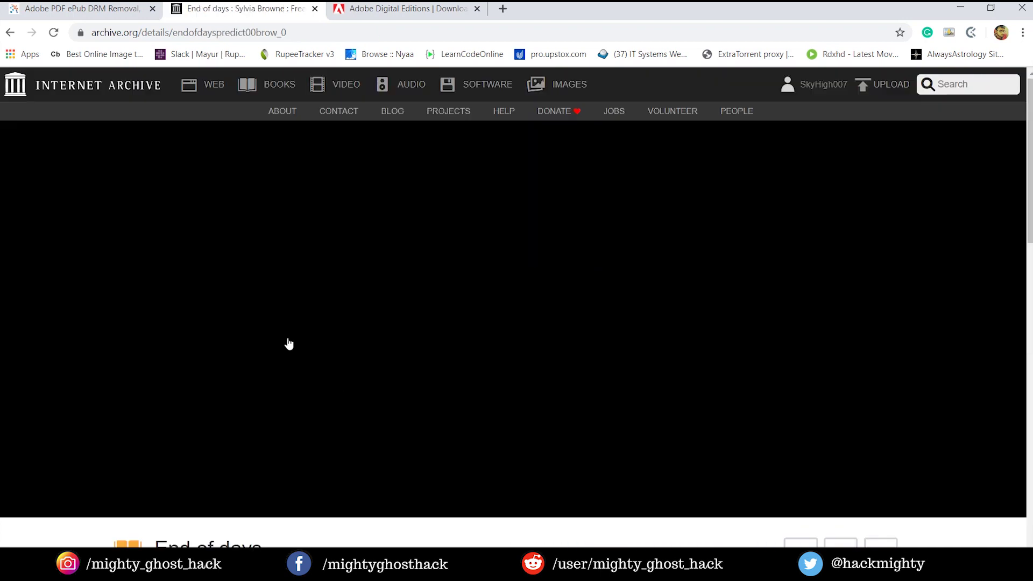
Preview the opening pages of End of days and borrow the book.
scroll(289, 344, "down", 1)
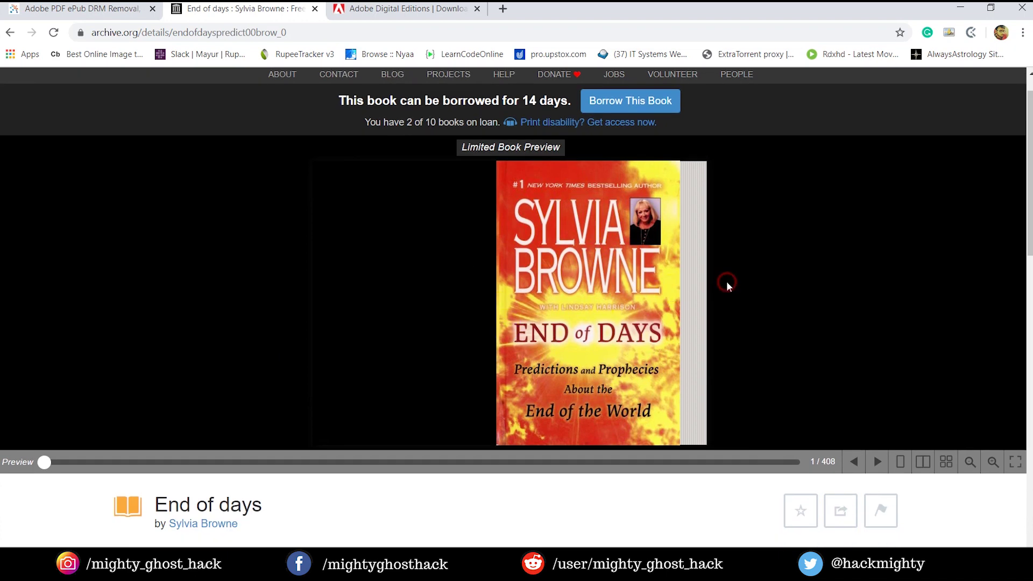
left_click(649, 295)
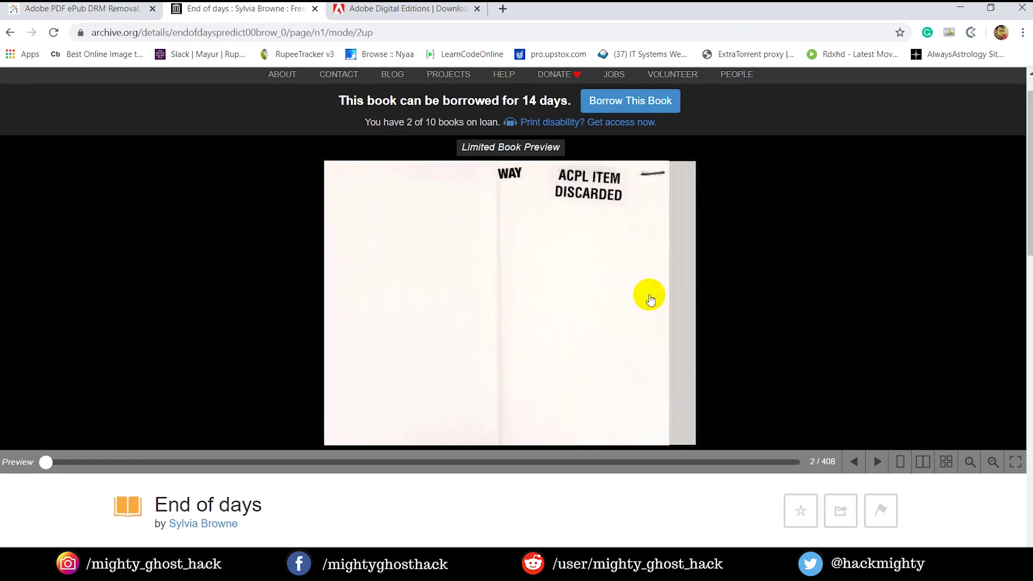
left_click(650, 296)
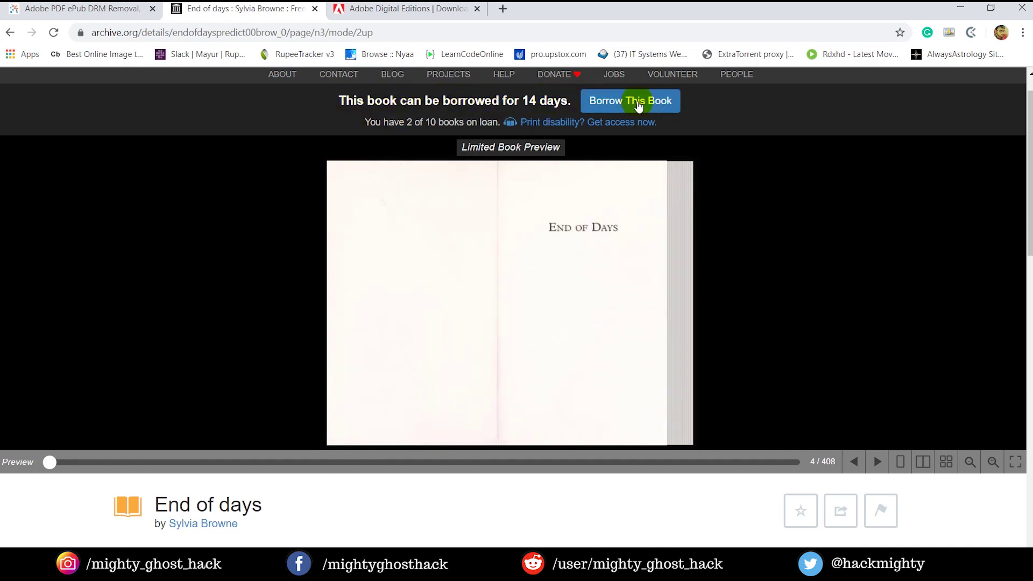
scroll(685, 261, "up", 1)
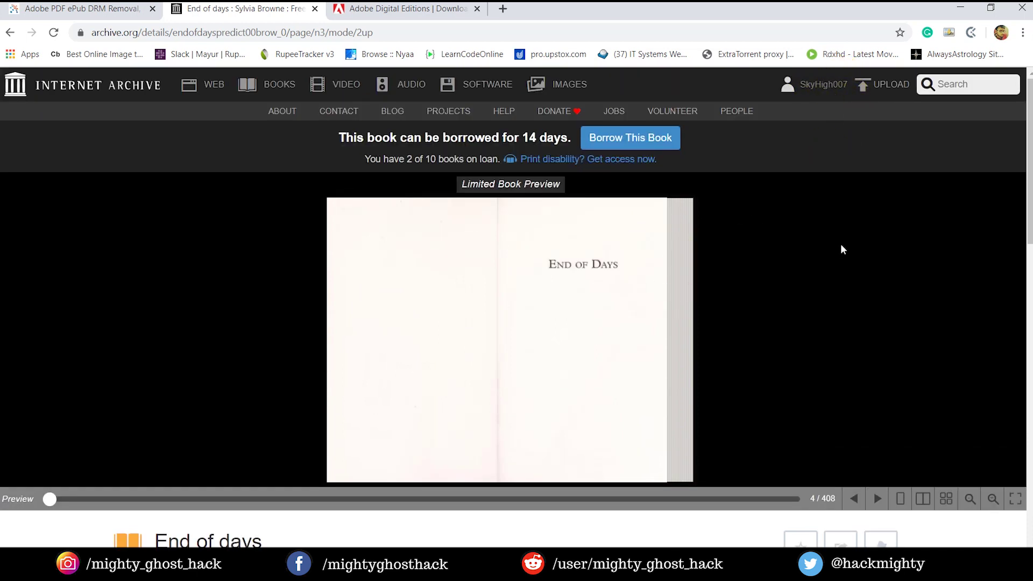
left_click(638, 140)
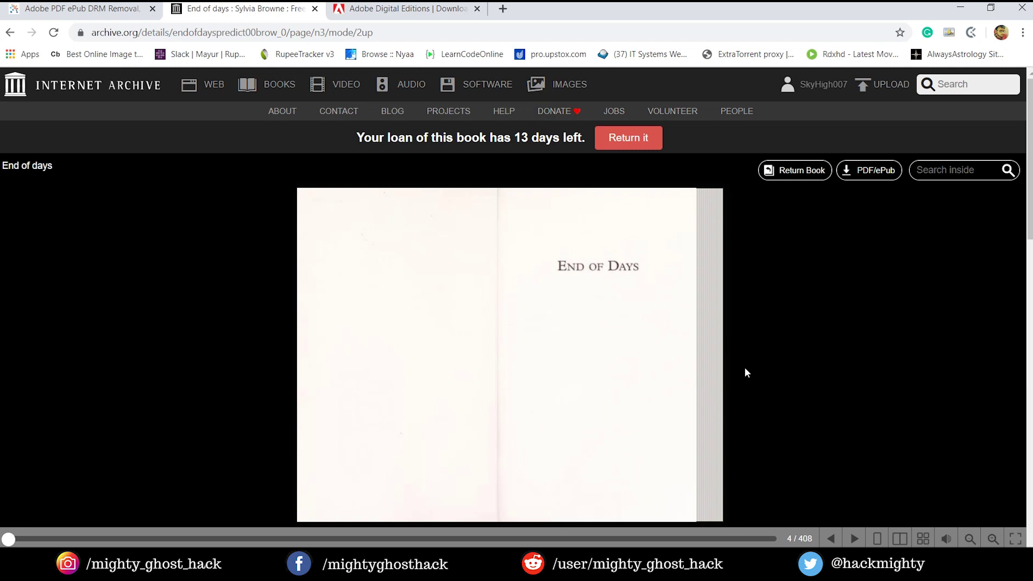
Download the Encrypted Adobe EPUB of the borrowed book from its download options.
scroll(745, 372, "down", 4)
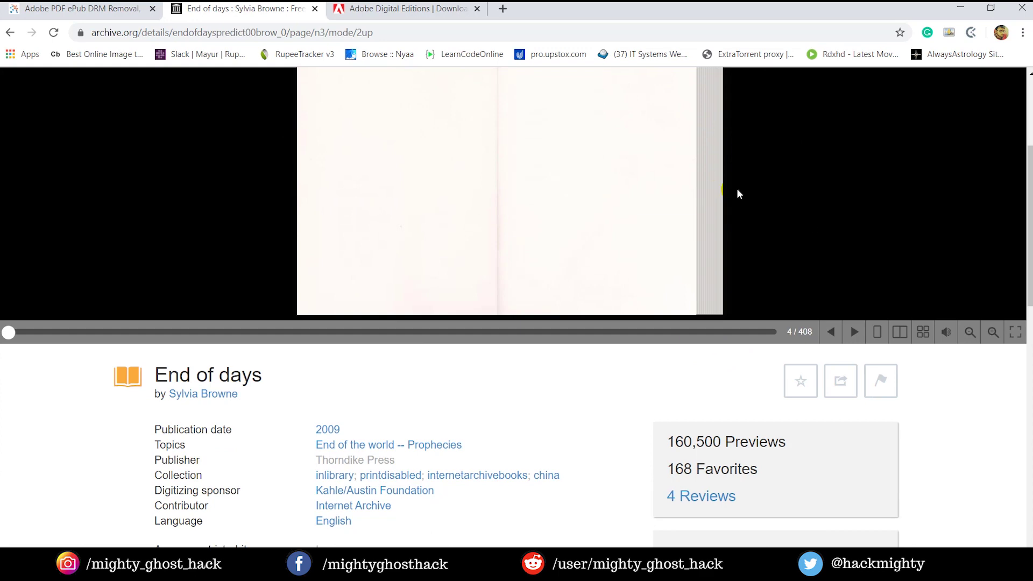
scroll(737, 193, "down", 5)
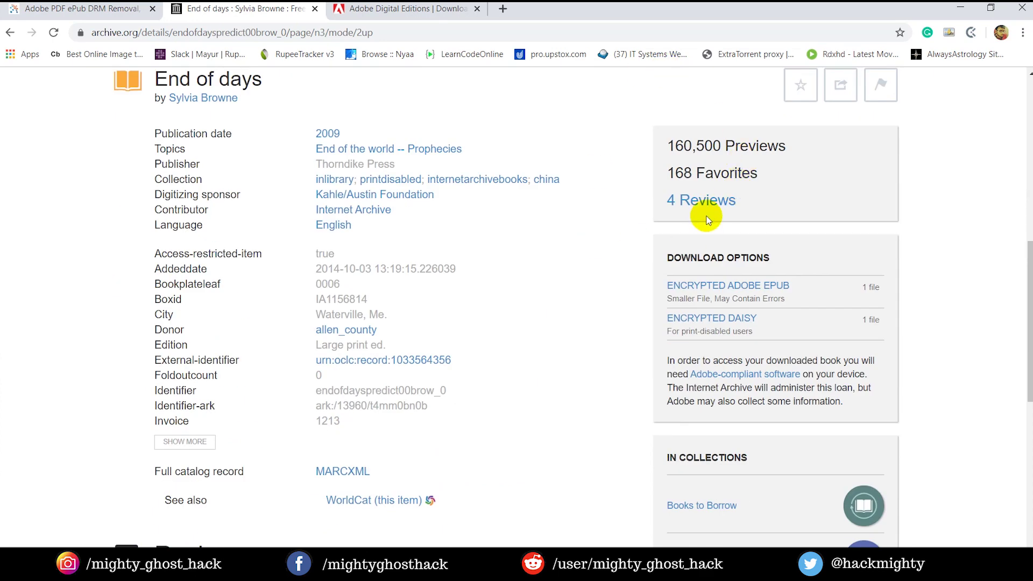
mouse_move(705, 283)
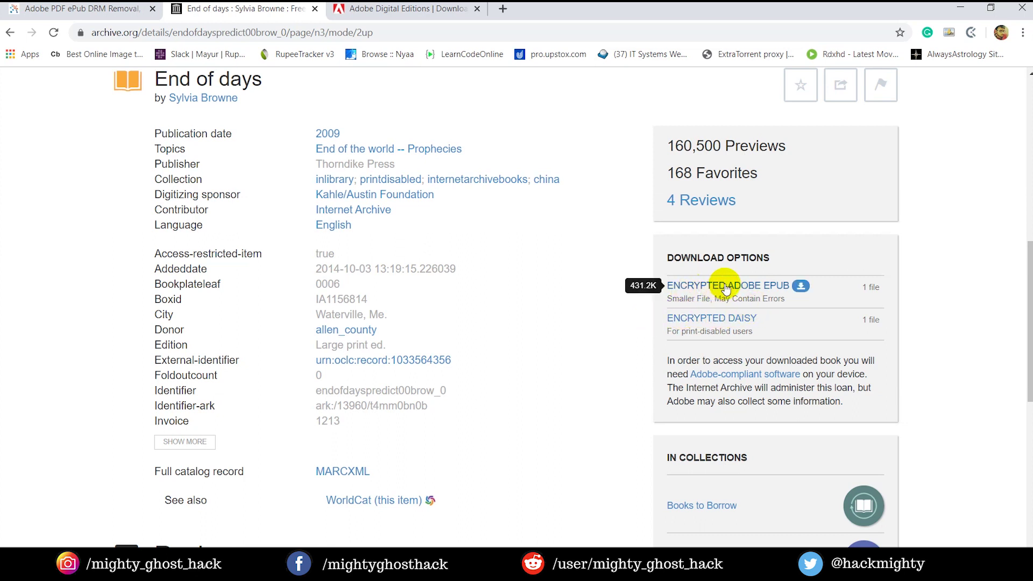
left_click(709, 290)
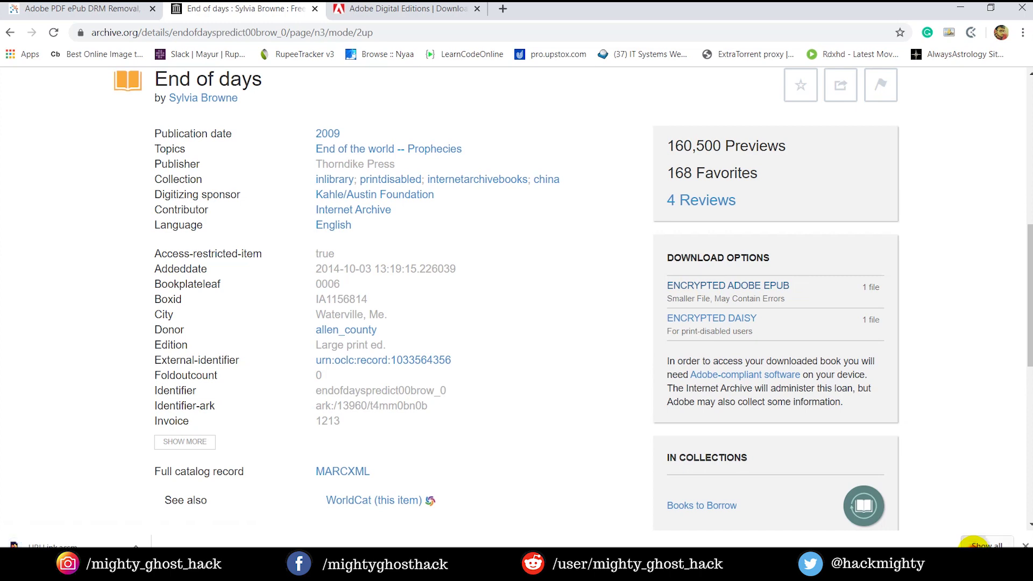
Locate the downloaded URLLink.acsm in its folder and examine its contents in Notepad++.
left_click(985, 545)
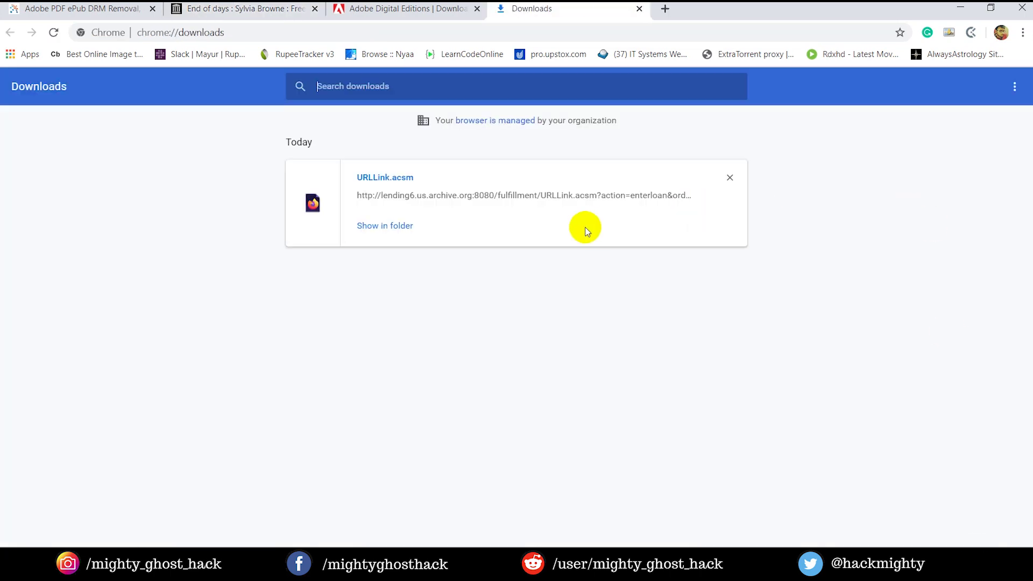
left_click(390, 228)
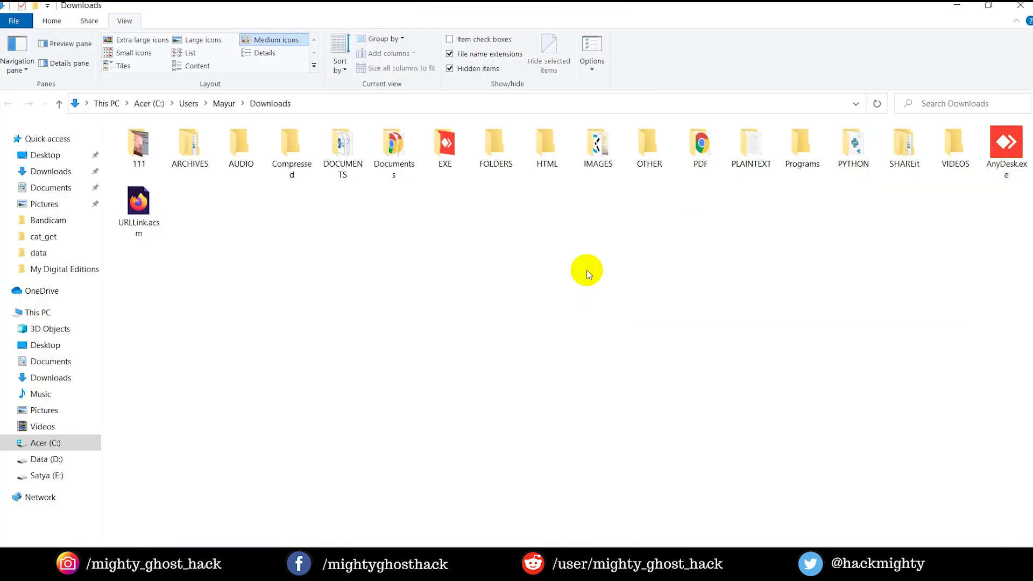
left_click(144, 213)
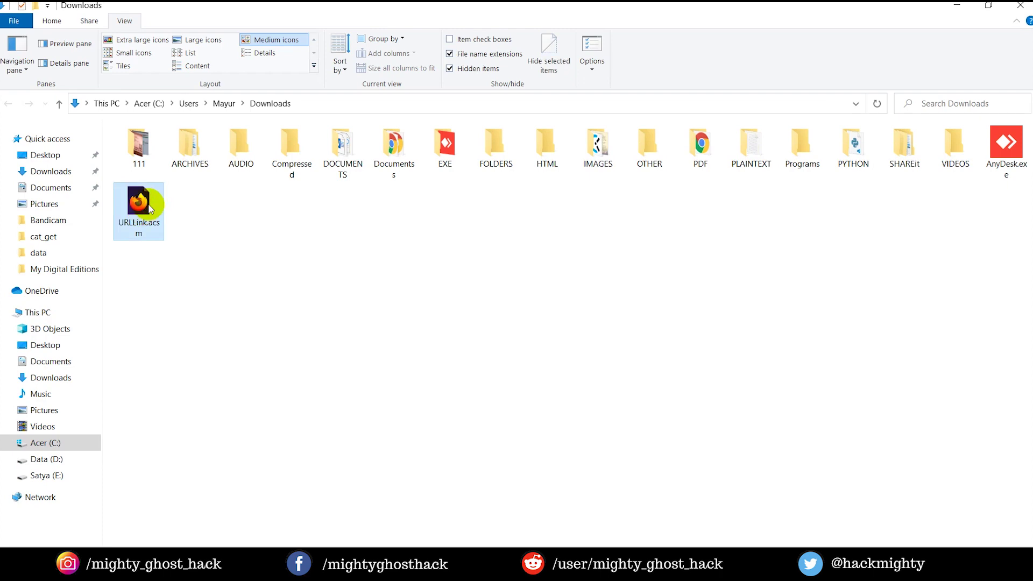
right_click(151, 209)
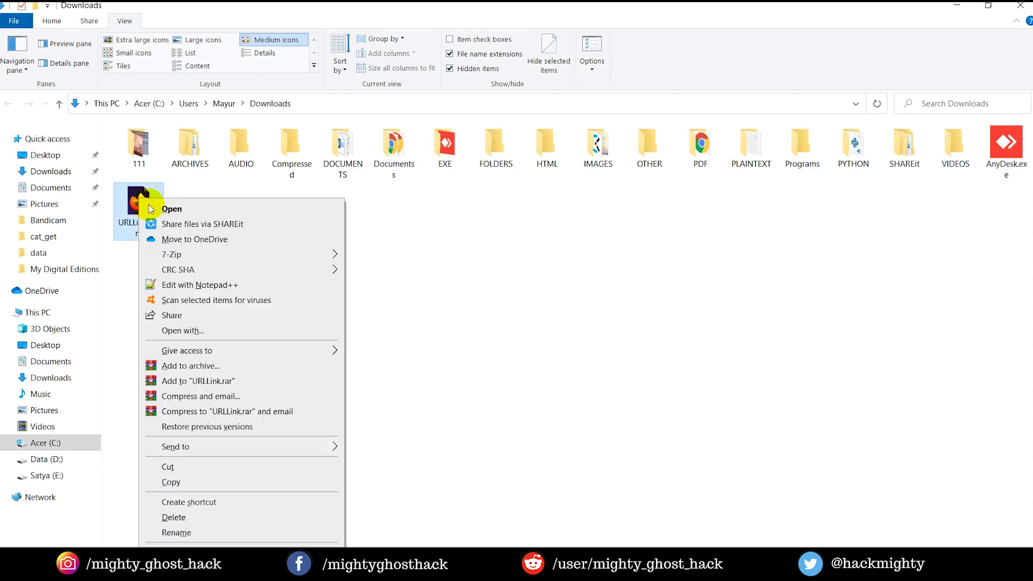
left_click(213, 285)
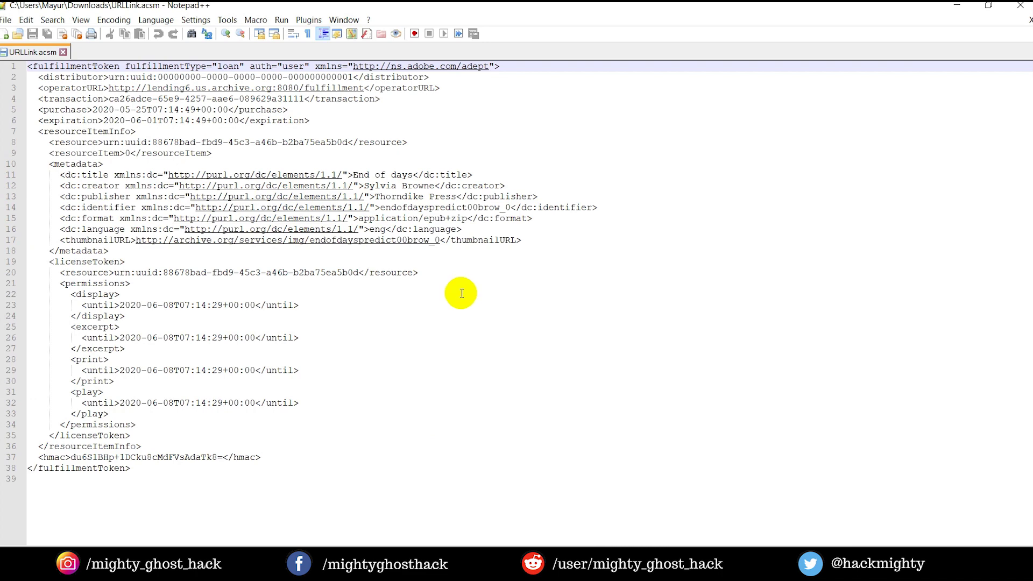
left_click(63, 52)
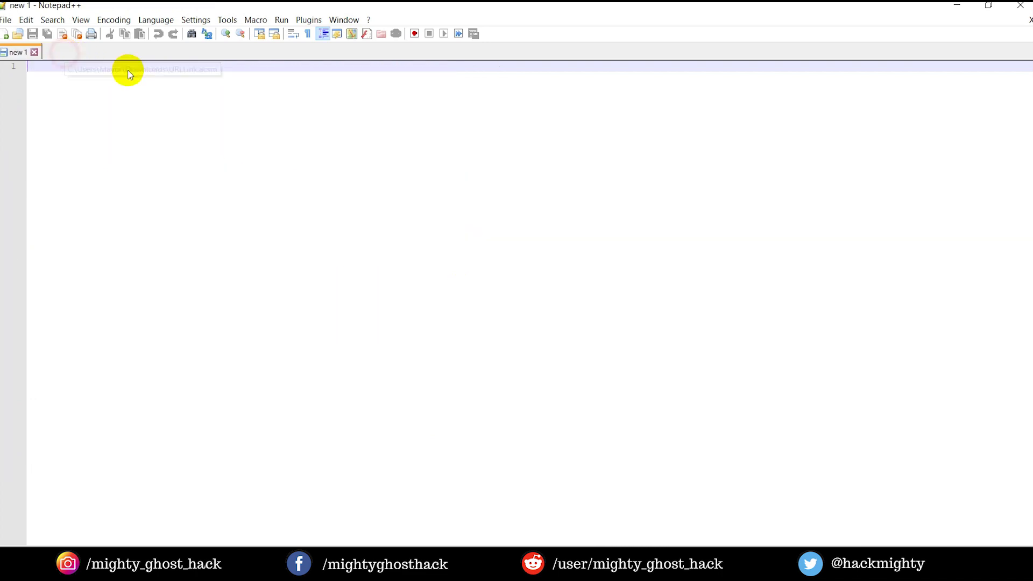
left_click(1021, 5)
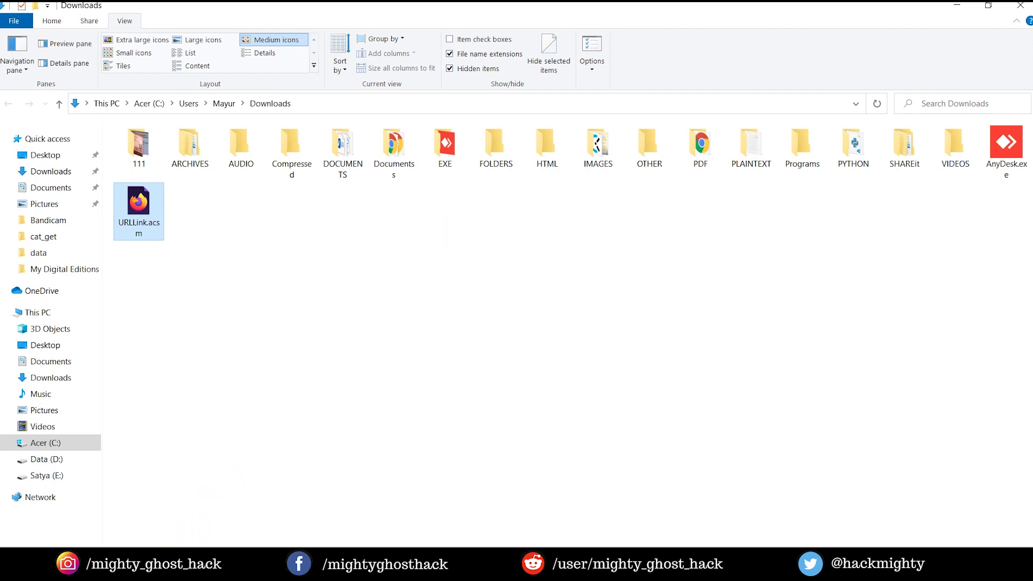
Switch to Chrome and download the Windows installer of Adobe Digital Editions 4.5.11 from Adobe's download page.
left_click(168, 570)
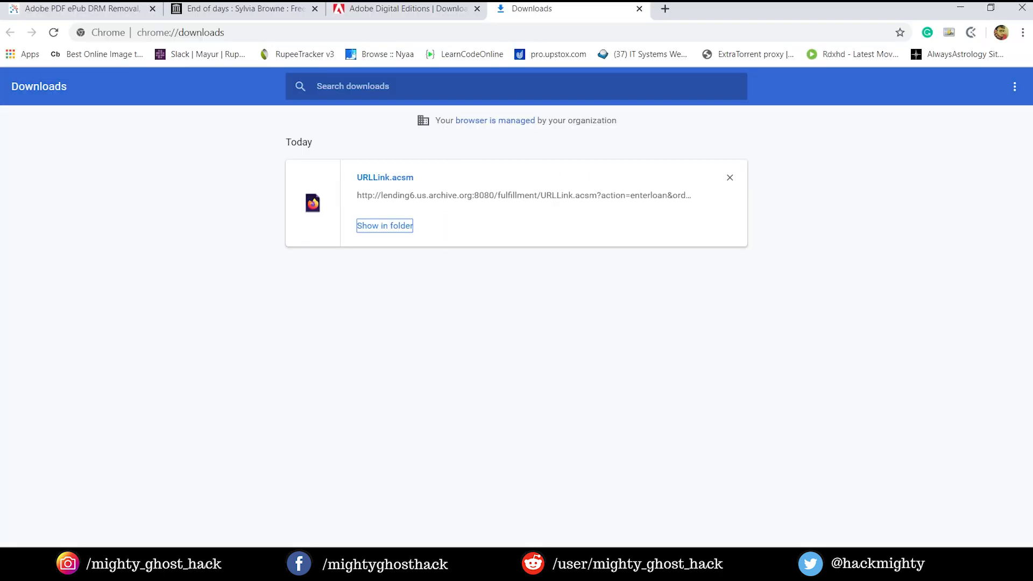
left_click(370, 4)
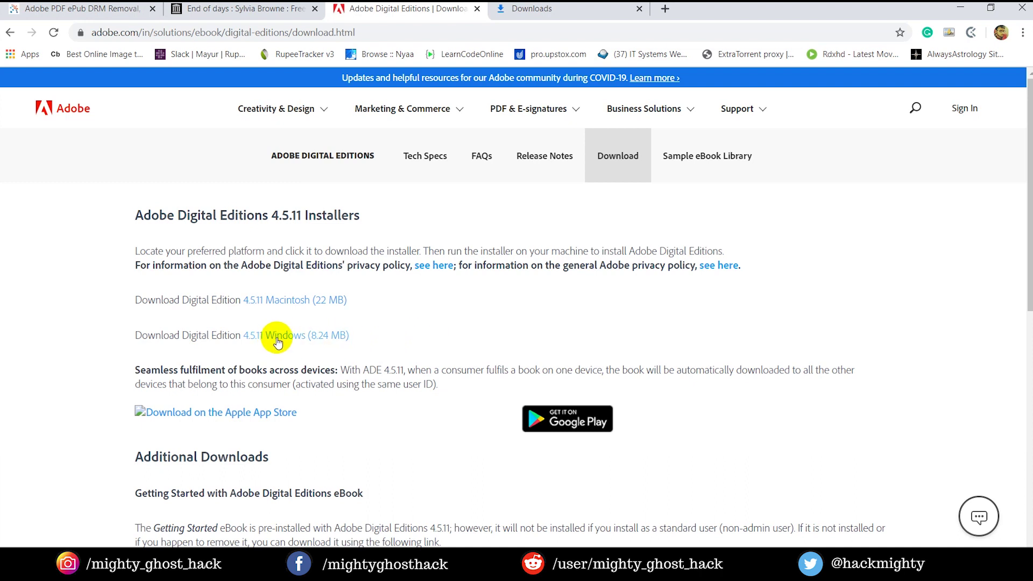
left_click(317, 338)
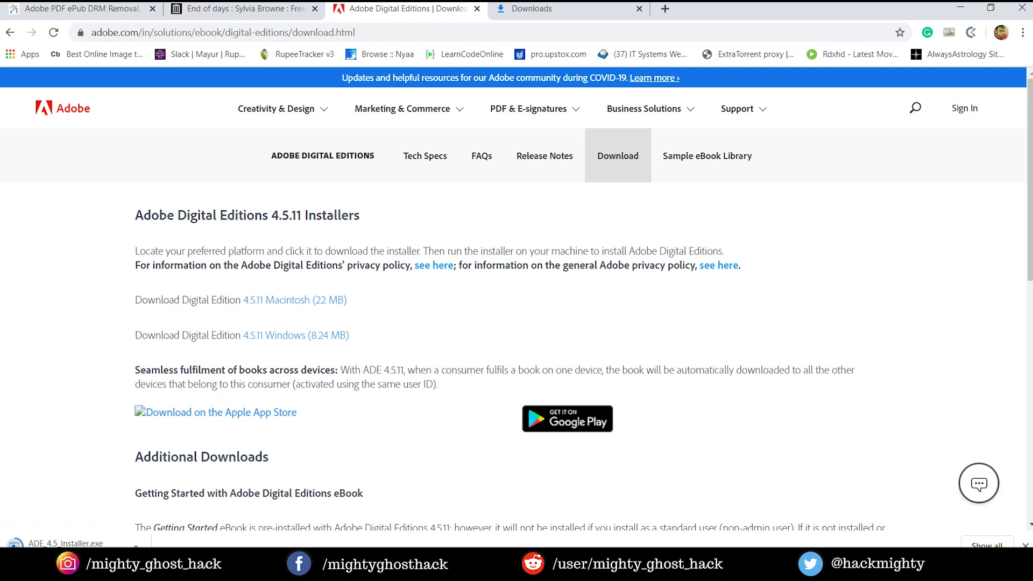
Run the downloaded ADE_4.5_Installer.exe and allow it through the security warning.
left_click(988, 544)
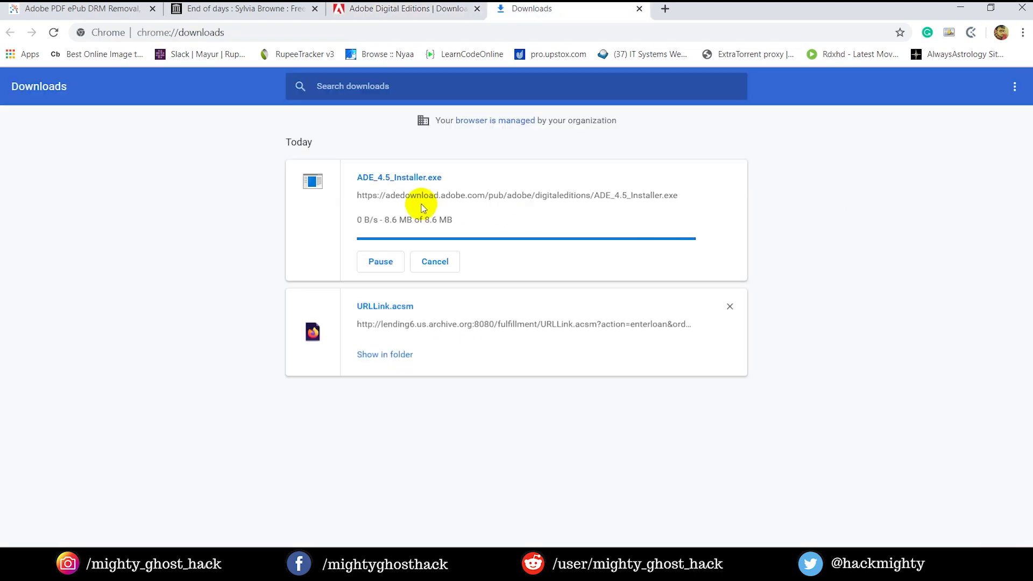
left_click(370, 183)
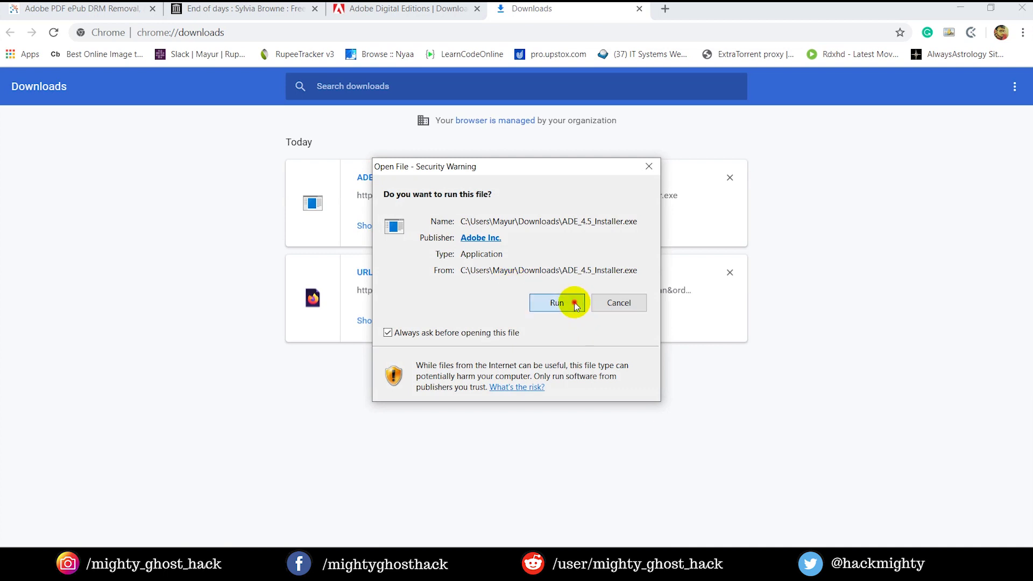
left_click(574, 305)
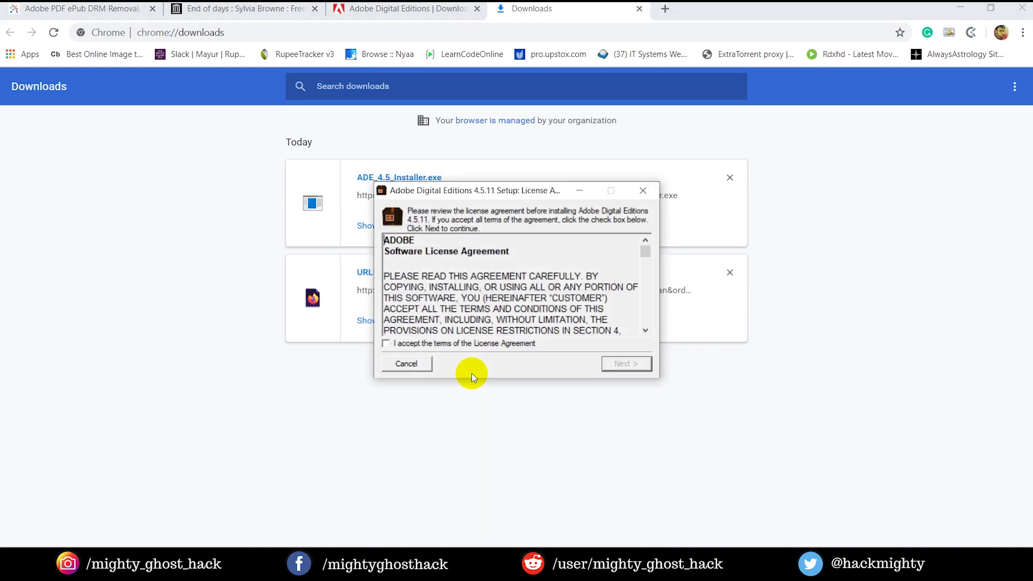
Accept the license agreement and install Adobe Digital Editions 4.5.11 in the default destination folder.
left_click(510, 344)
left_click(636, 368)
left_click(635, 367)
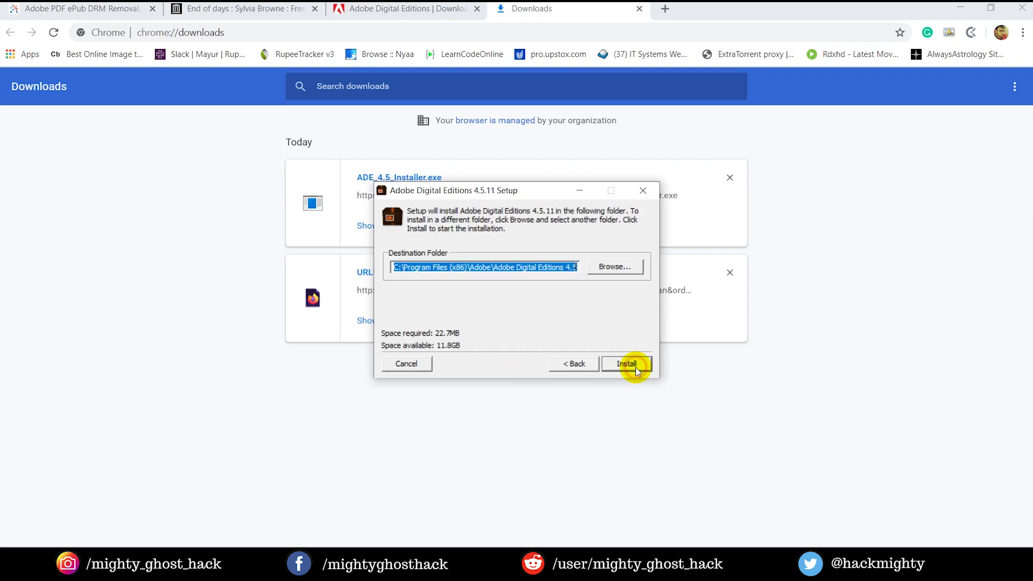
left_click(636, 367)
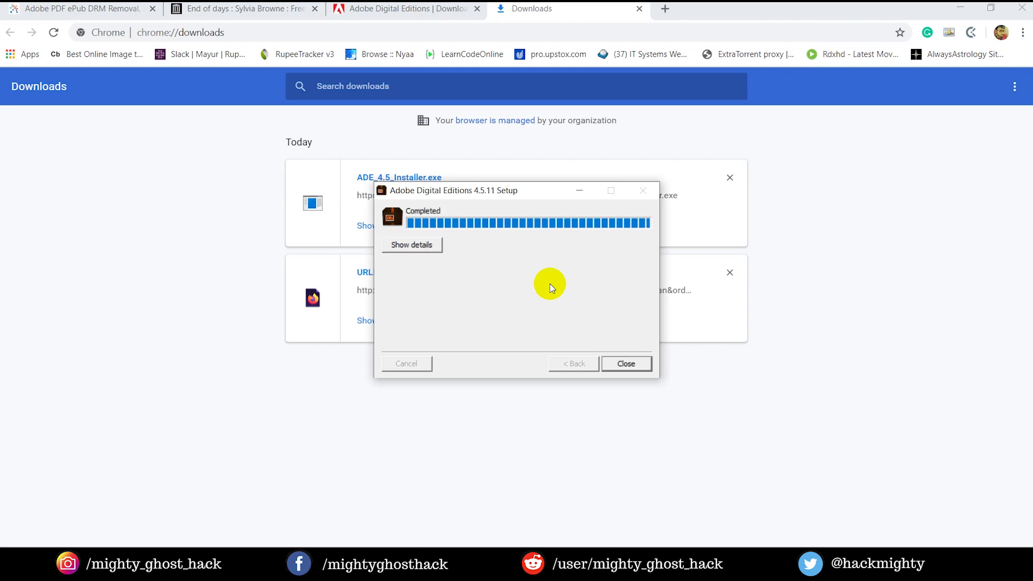
left_click(626, 364)
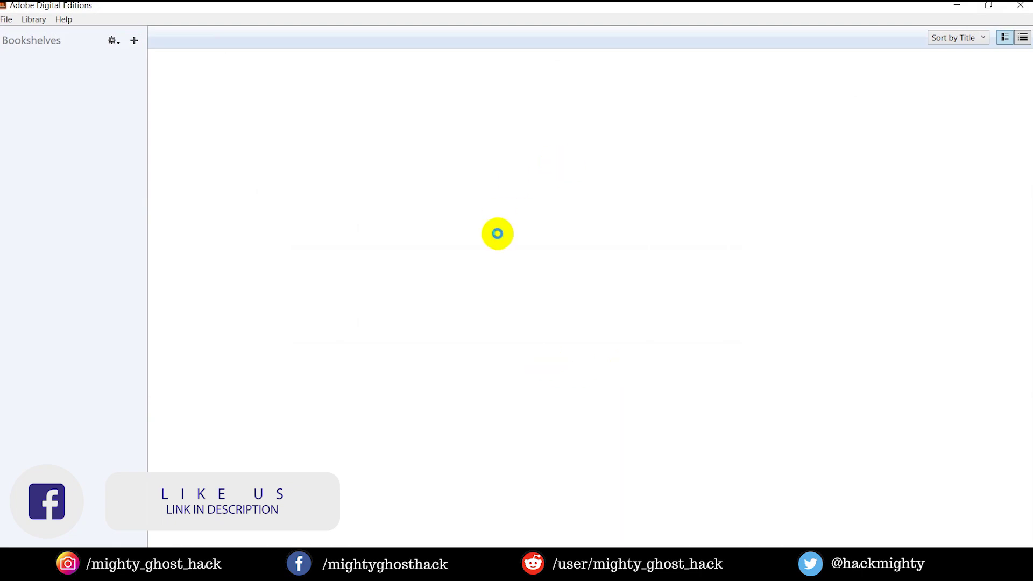
Load the downloaded URLLink.acsm from the Downloads folder into Adobe Digital Editions.
left_click_drag(242, 7, 531, 90)
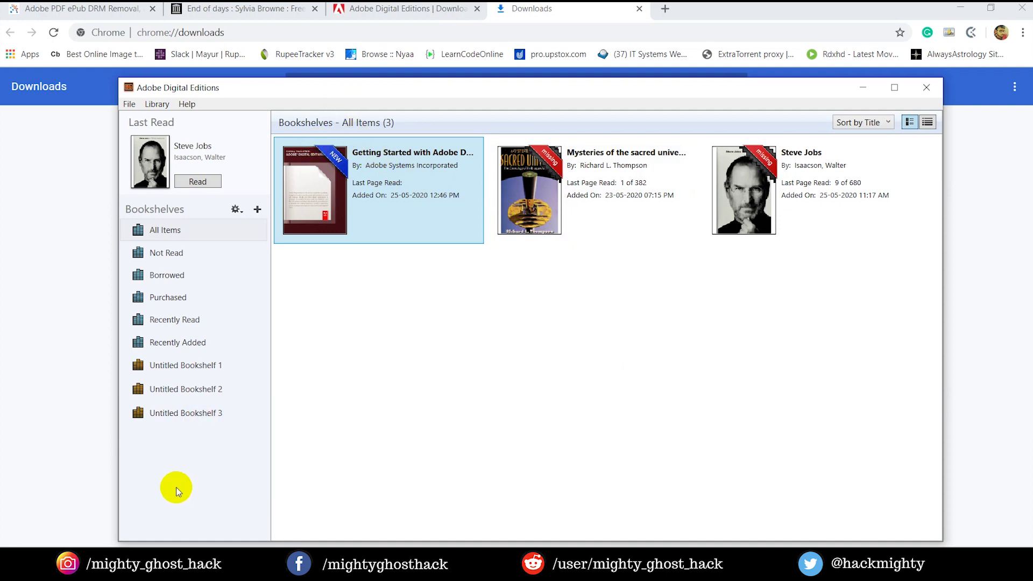
left_click(144, 565)
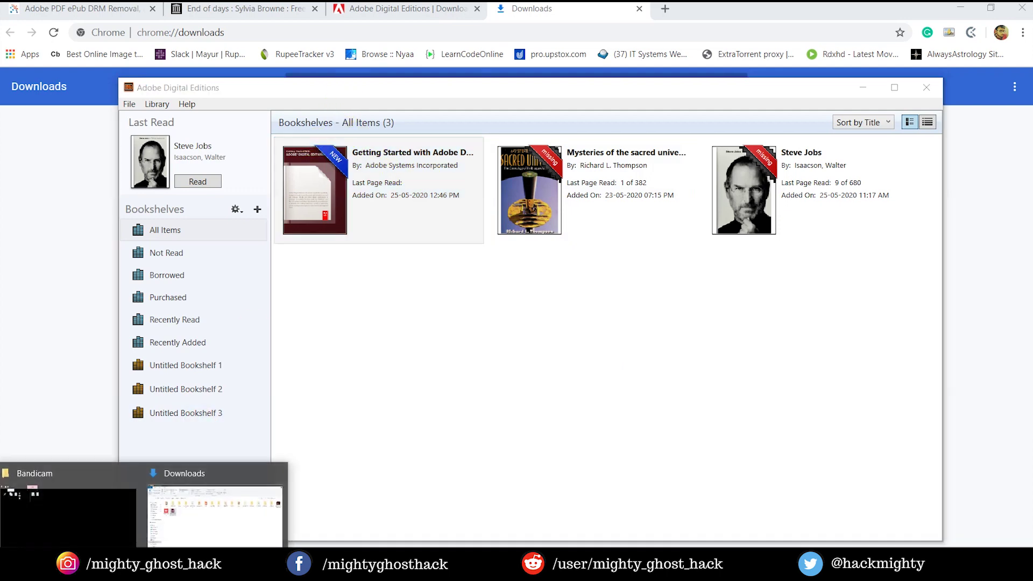
left_click(181, 519)
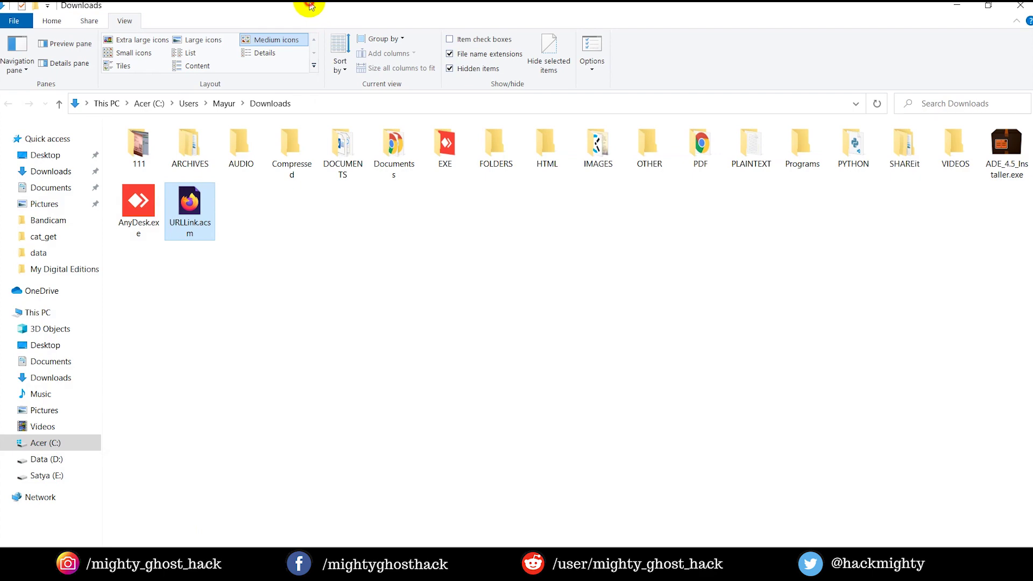
double_click(303, 21)
left_click_drag(303, 105, 31, 269)
left_click_drag(365, 473, 745, 298)
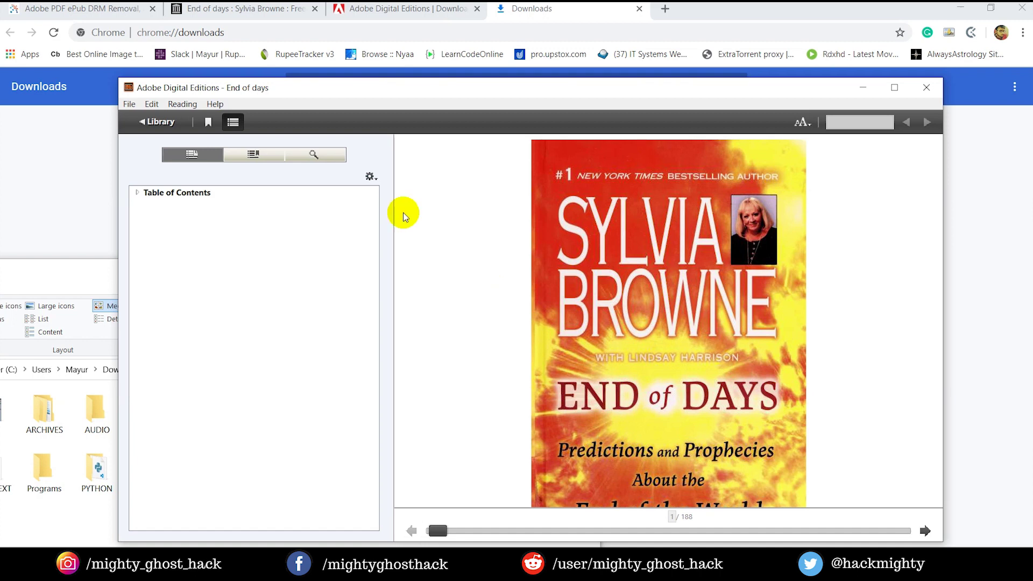
Locate End of days.epub in the My Digital Editions folder and return to the library's bookshelves.
left_click(131, 105)
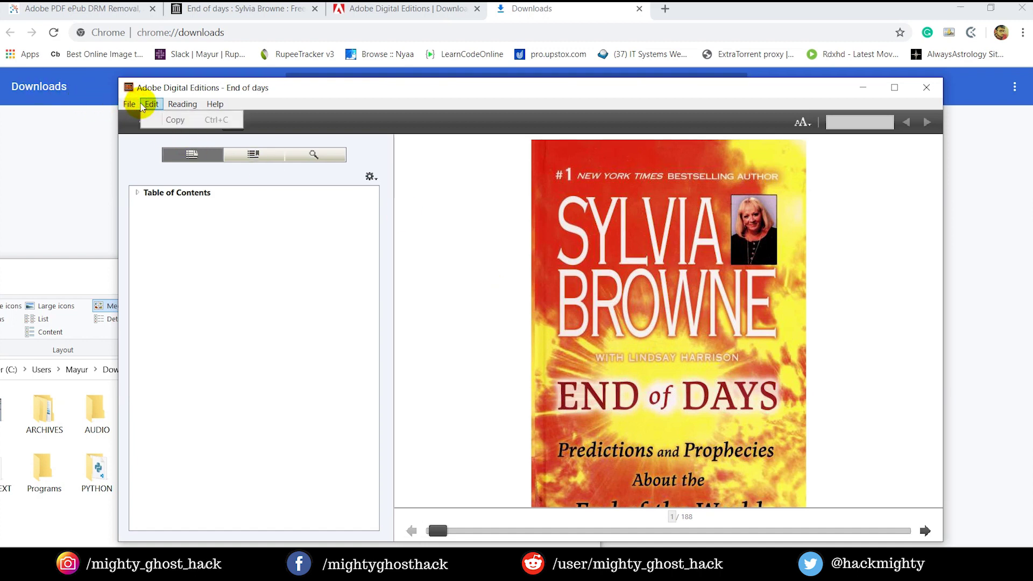
left_click(187, 287)
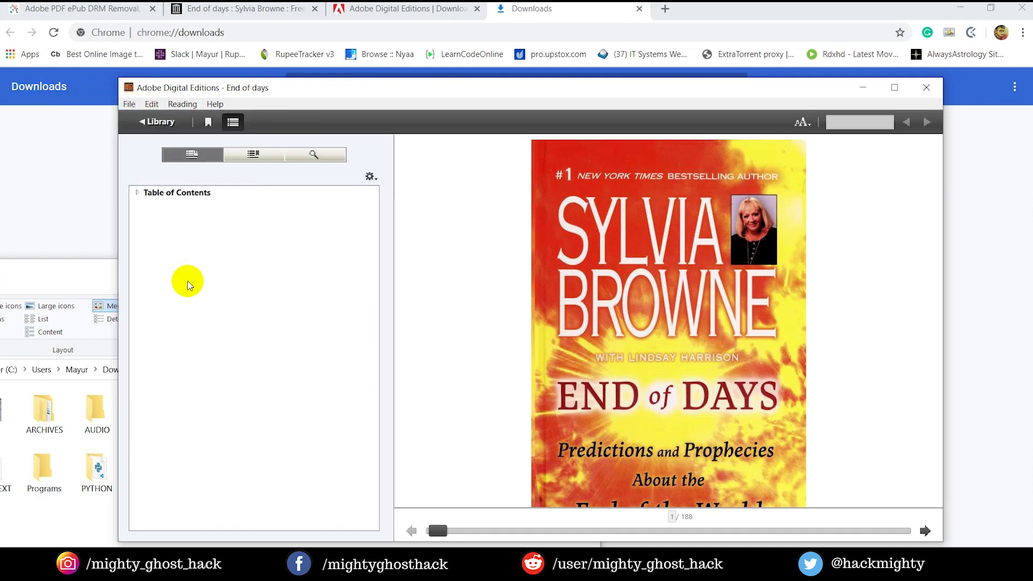
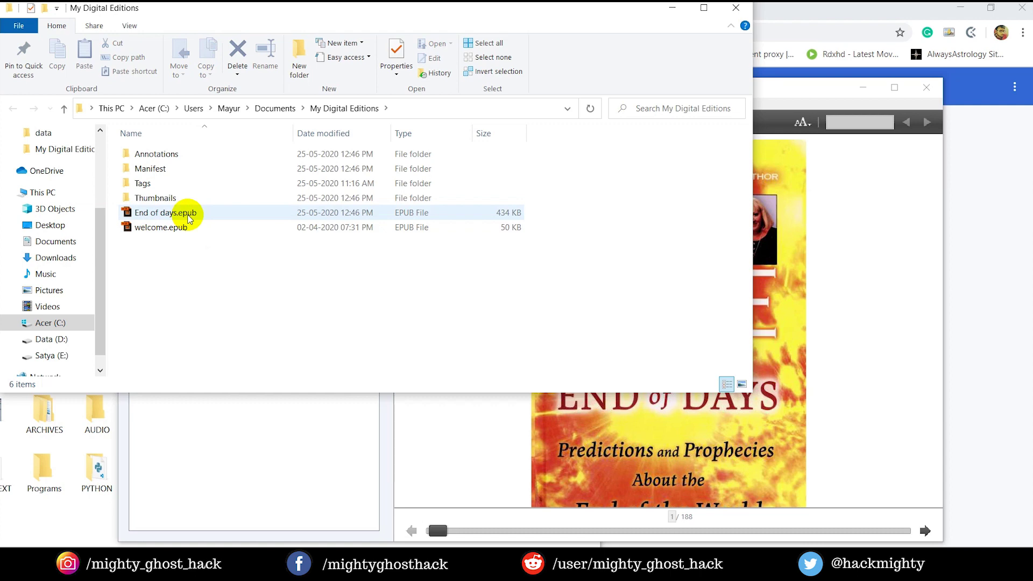
left_click(188, 216)
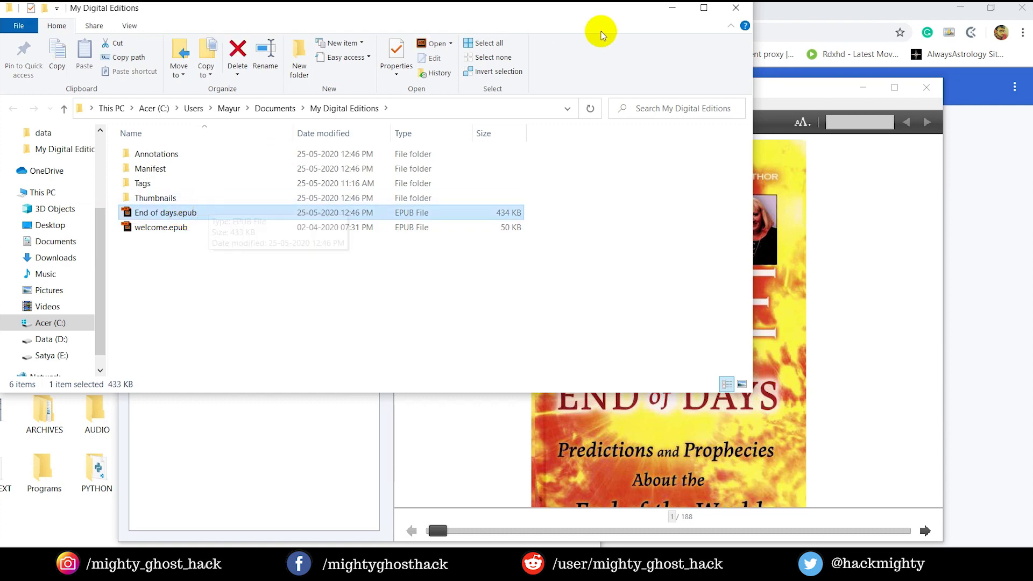
left_click(671, 8)
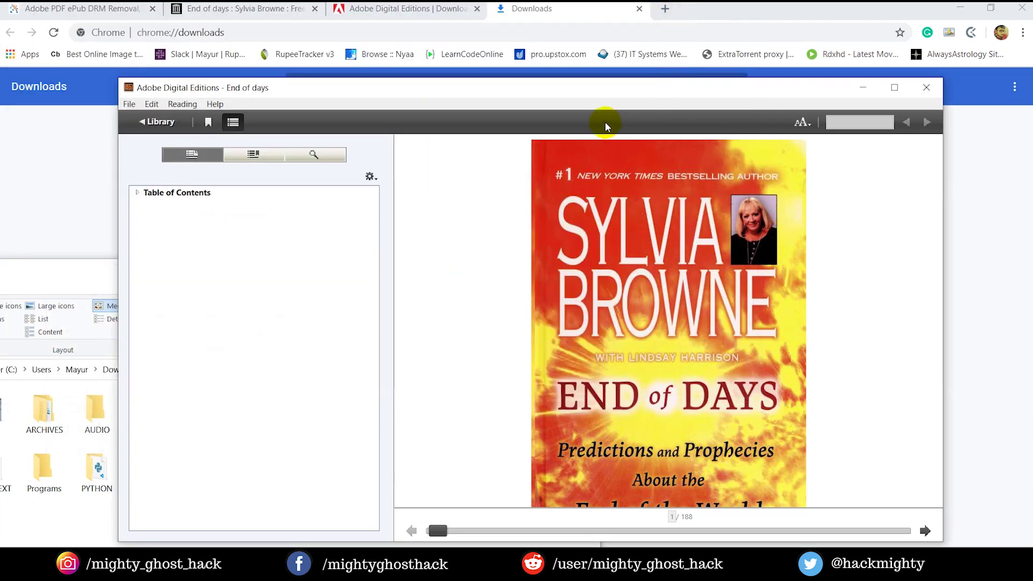
left_click(170, 125)
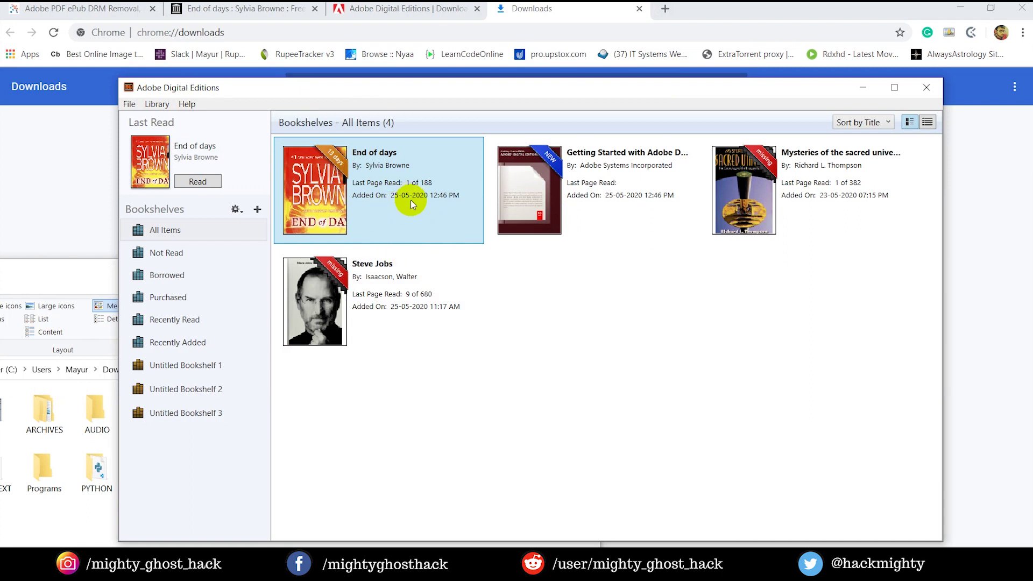
left_click(393, 324)
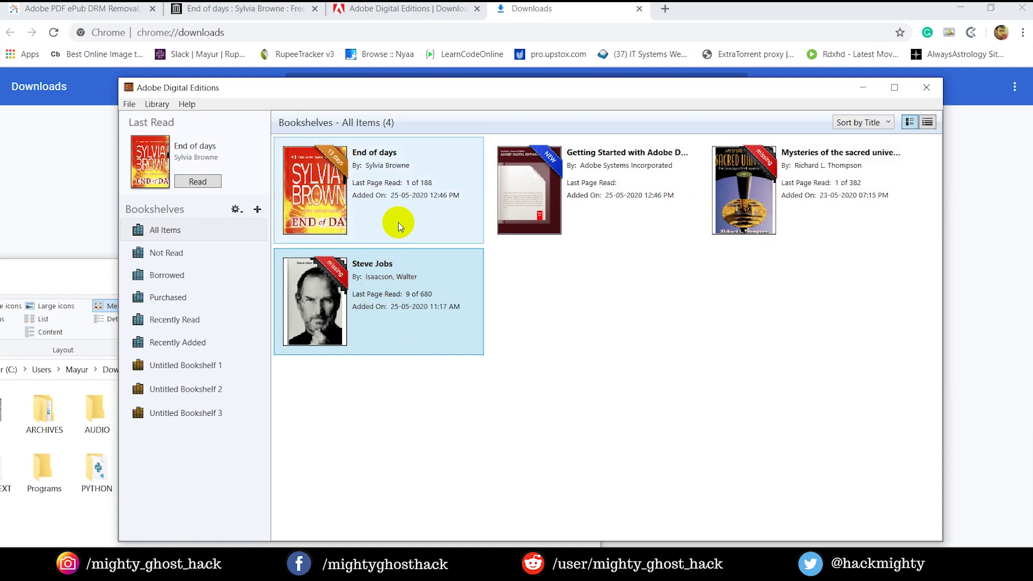
Switch to Chrome and open the All Books collection on Internet Archive.
left_click(237, 8)
scroll(324, 159, "up", 10)
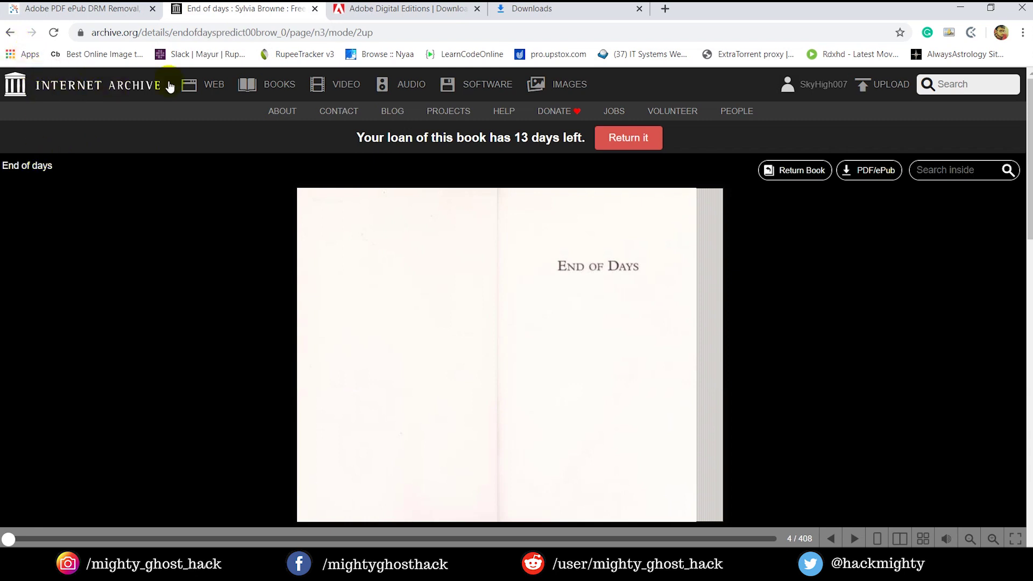
mouse_move(287, 83)
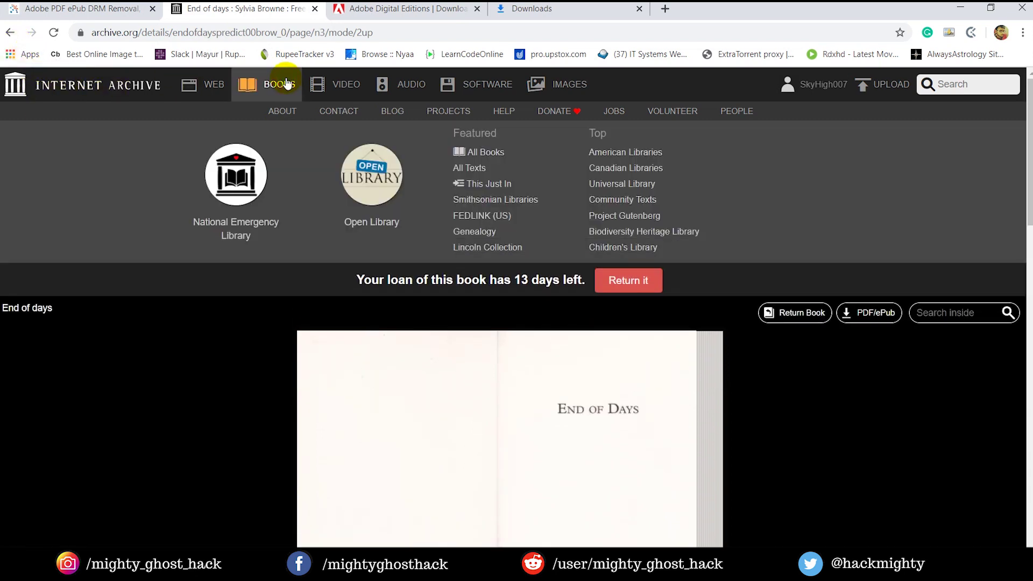
left_click(496, 153)
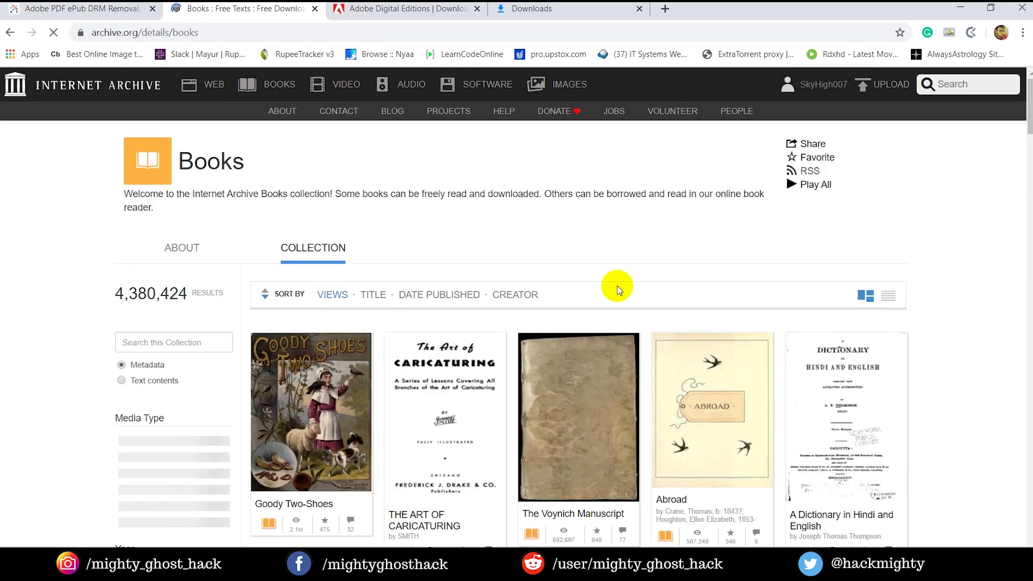
Search Internet Archive for steve jobs and filter the results to items available to borrow.
left_click(991, 84)
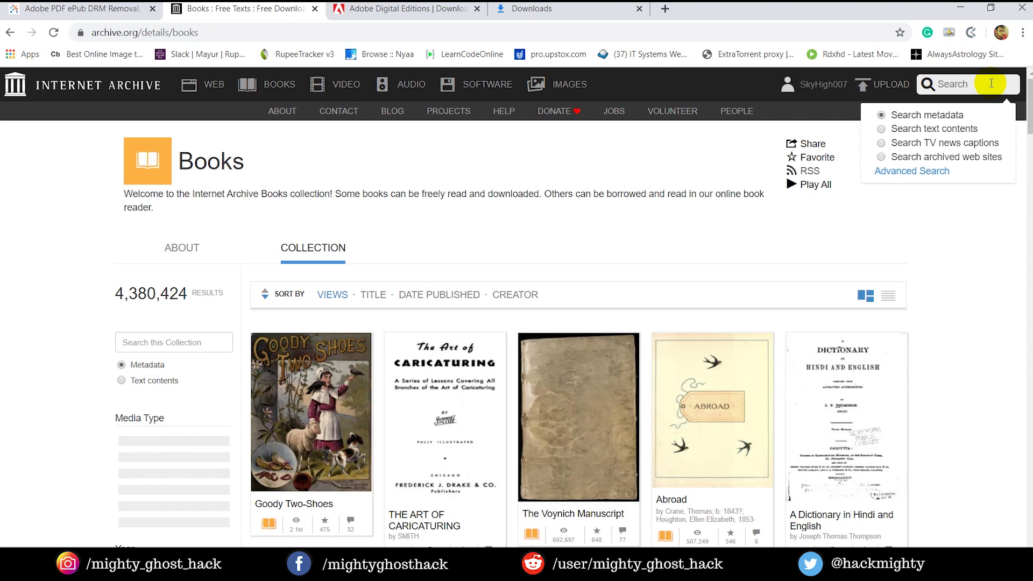
type("steve jobs")
key("Return")
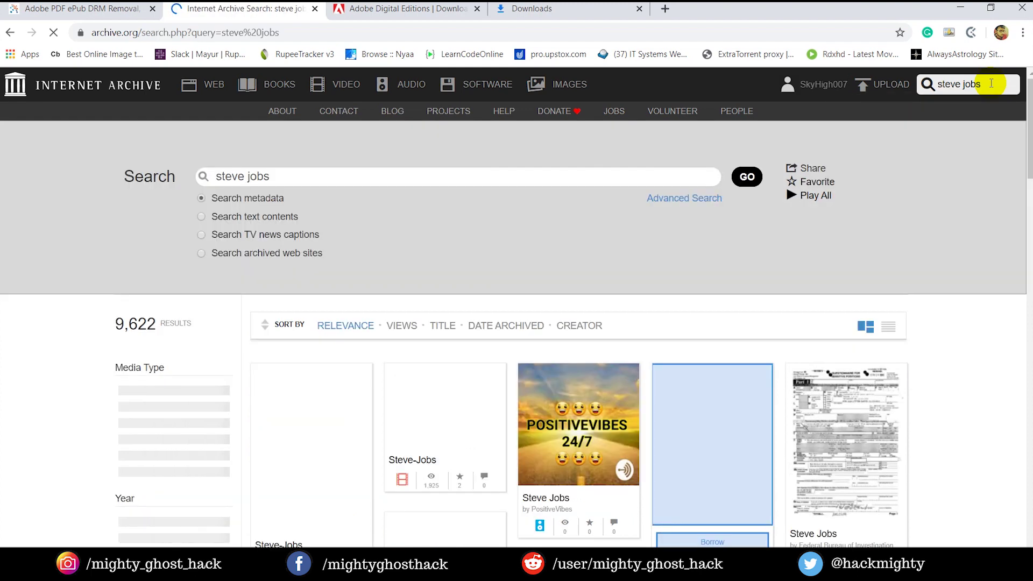
scroll(533, 199, "down", 2)
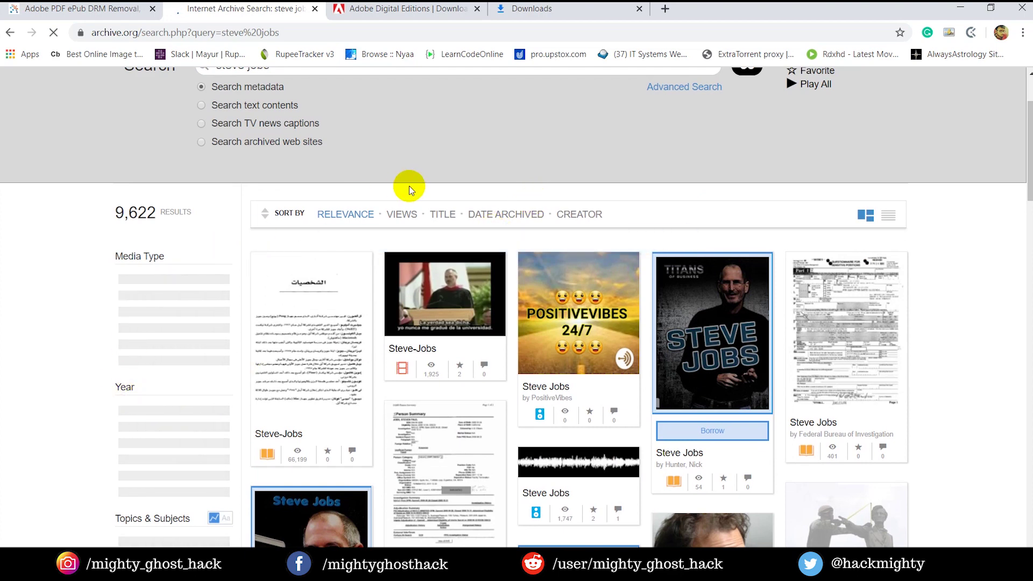
scroll(463, 176, "down", 1)
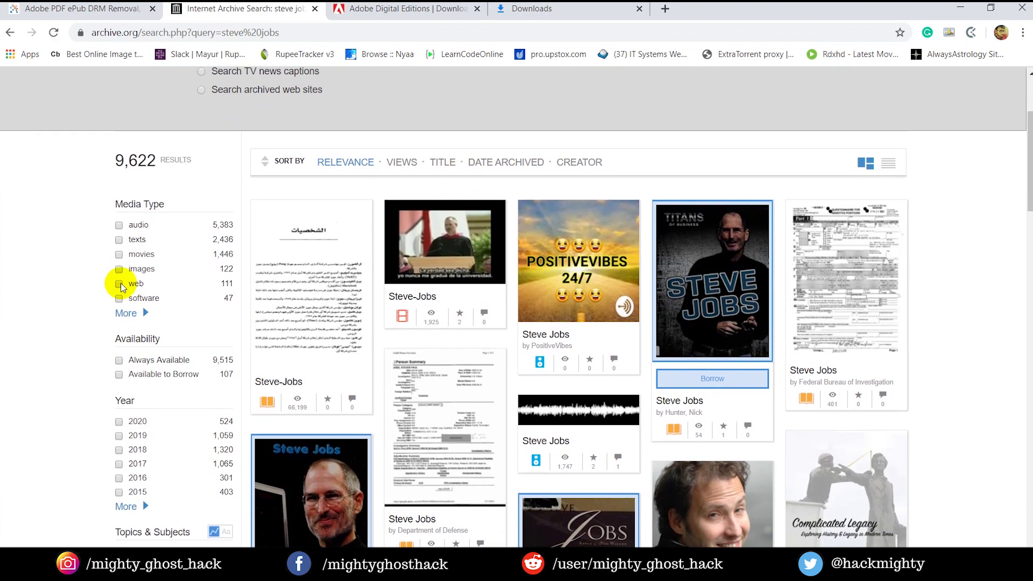
left_click(119, 375)
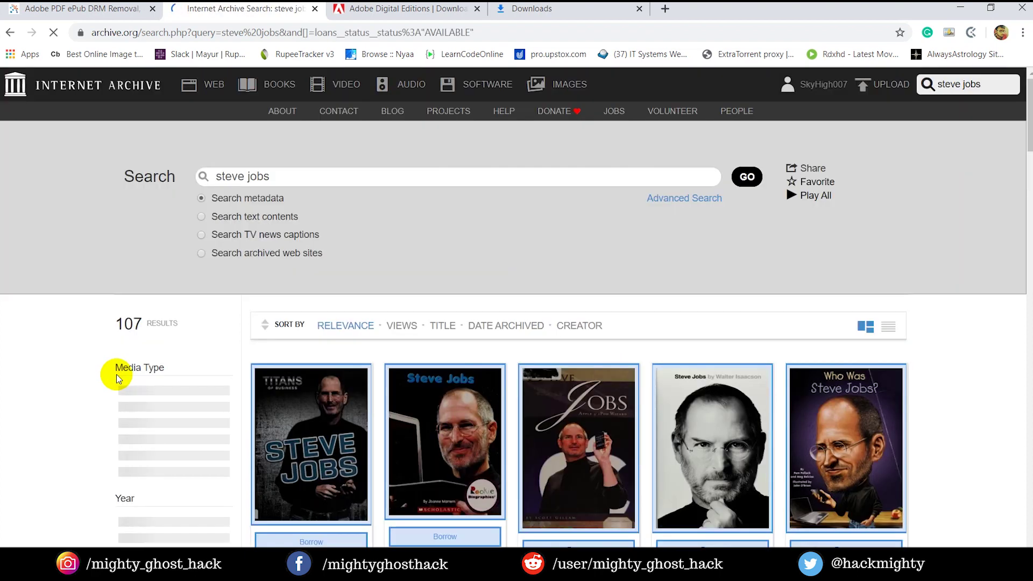
Open the Steve Jobs book by Walter Isaacson and download its encrypted Adobe PDF link file.
scroll(505, 279, "down", 2)
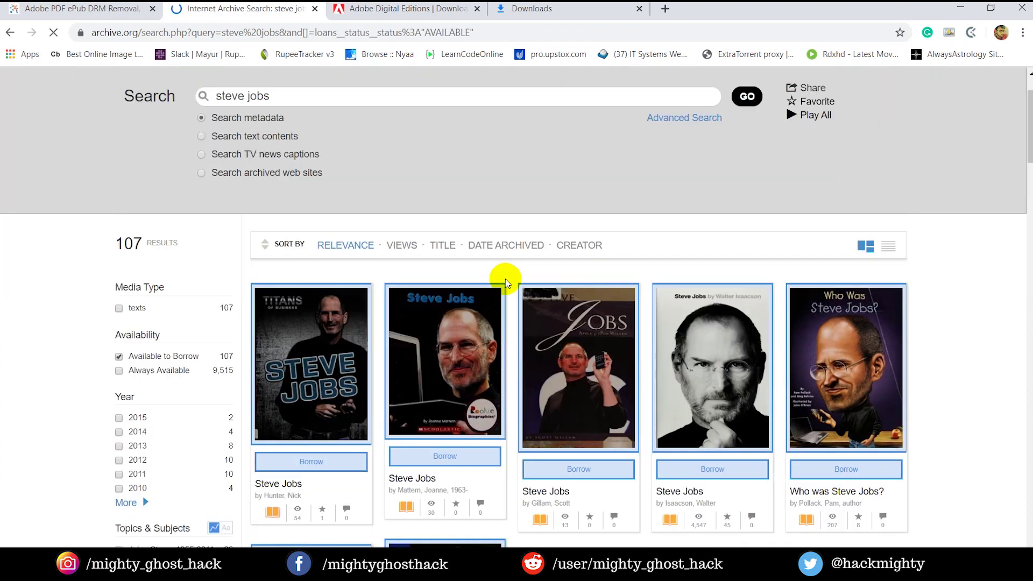
left_click(710, 342)
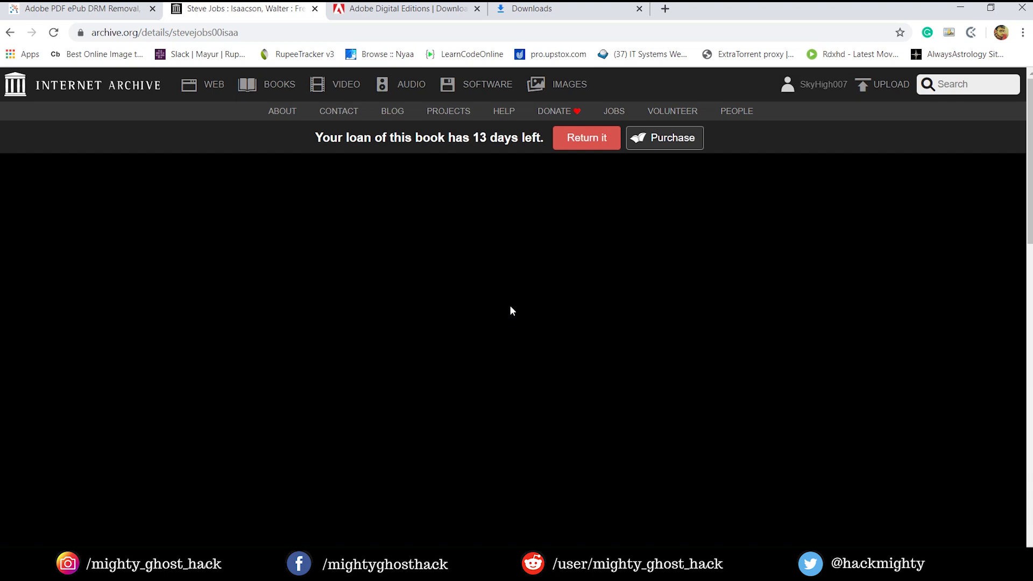
left_click(510, 307)
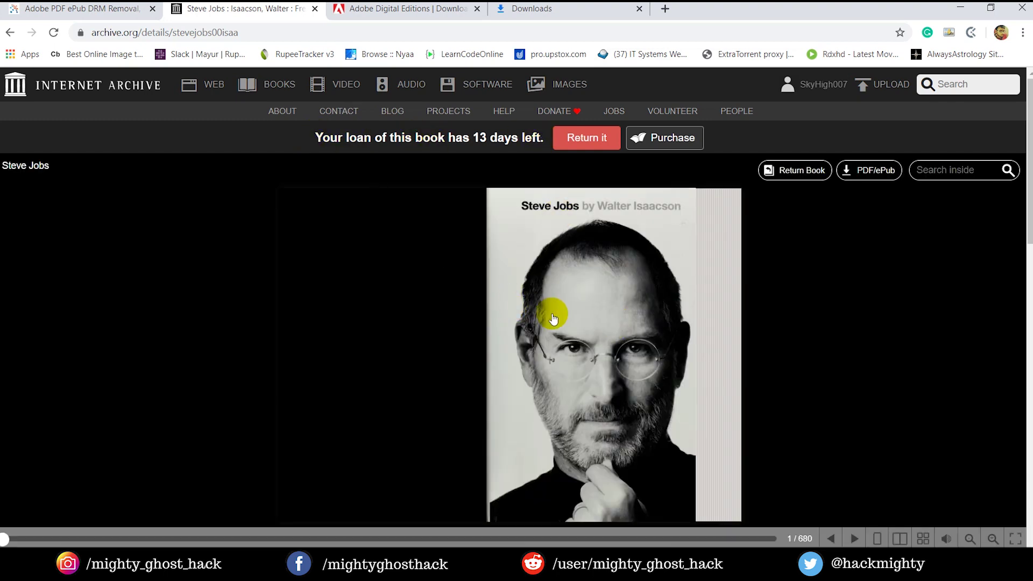
scroll(553, 325, "down", 10)
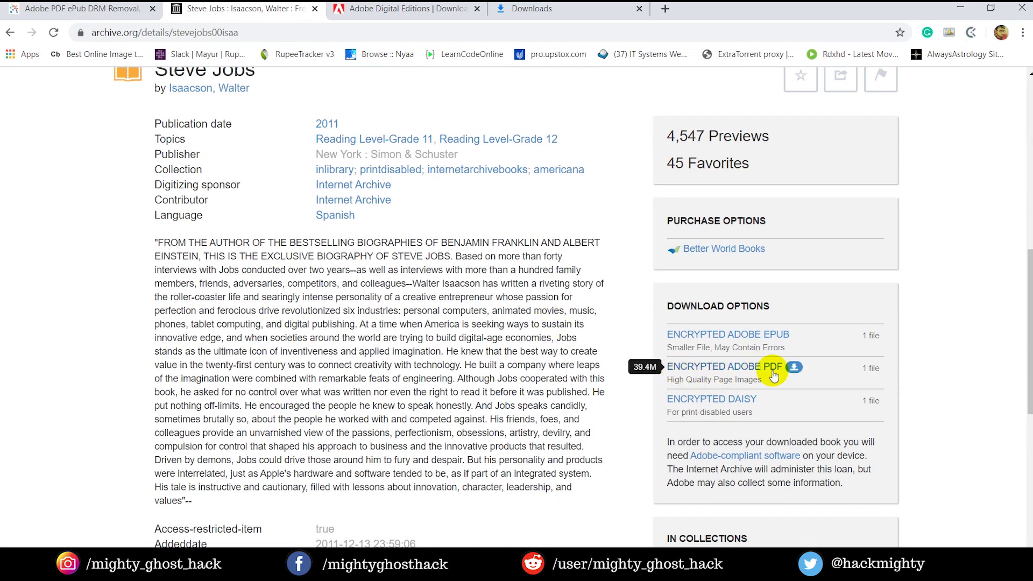
left_click(753, 371)
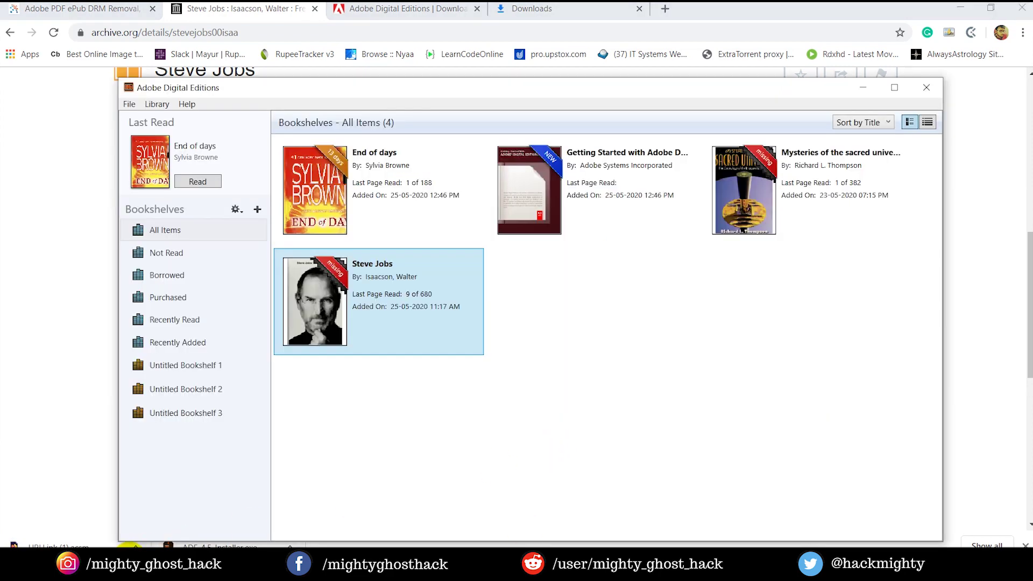
Load URLLink (1).acsm from the Downloads folder into Adobe Digital Editions and open the Steve Jobs book.
mouse_move(218, 565)
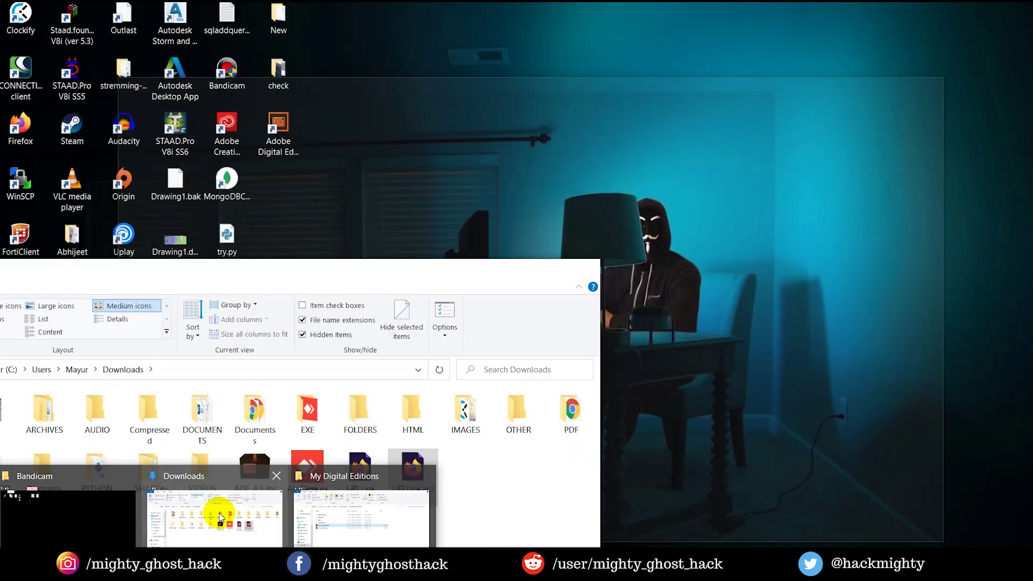
left_click(220, 518)
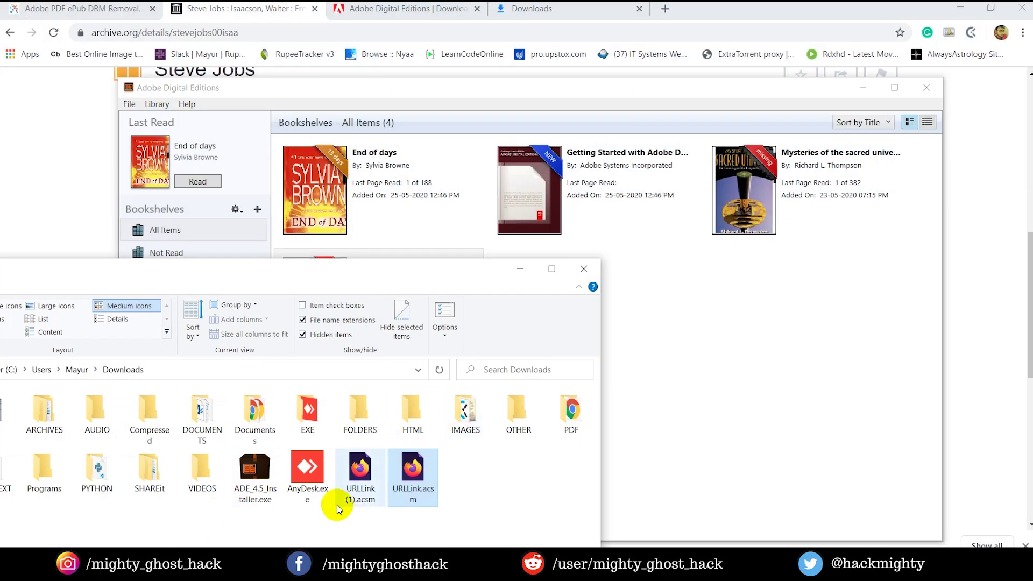
double_click(354, 496)
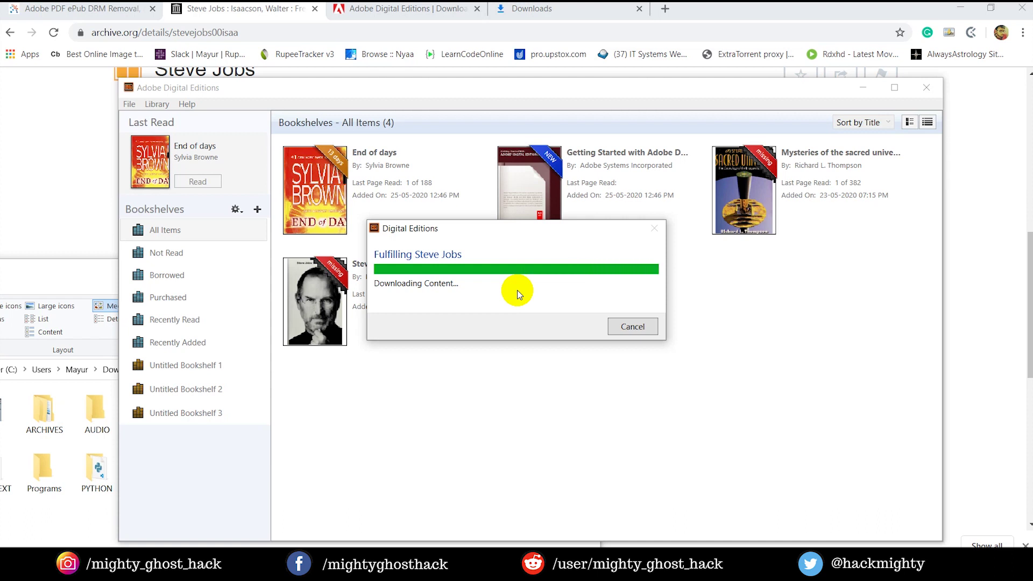
double_click(350, 296)
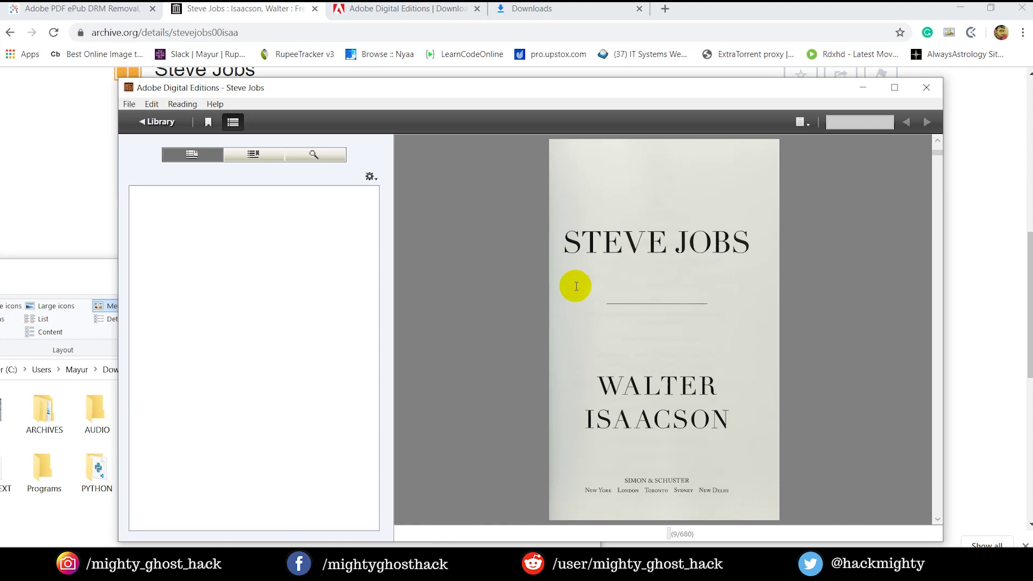
Show Steve Jobs.pdf in the My Digital Editions folder and select it together with End of days.epub.
left_click(129, 104)
left_click(187, 280)
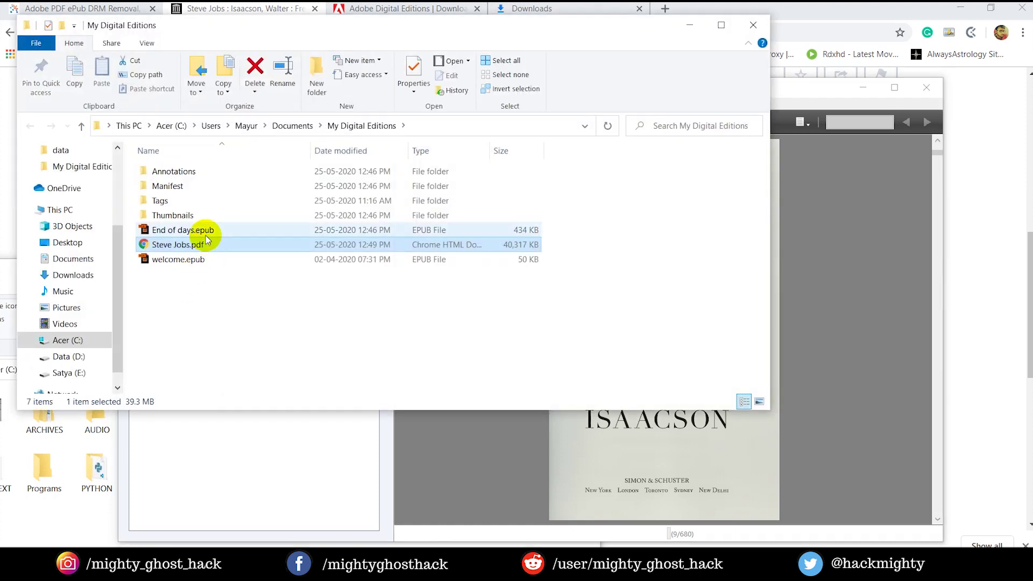
left_click(205, 234)
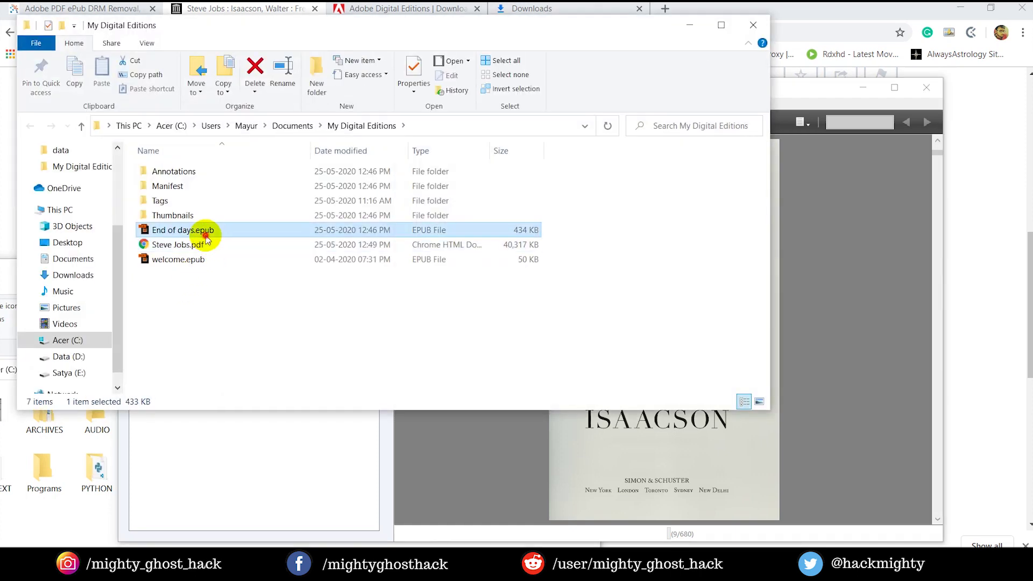
left_click(205, 245)
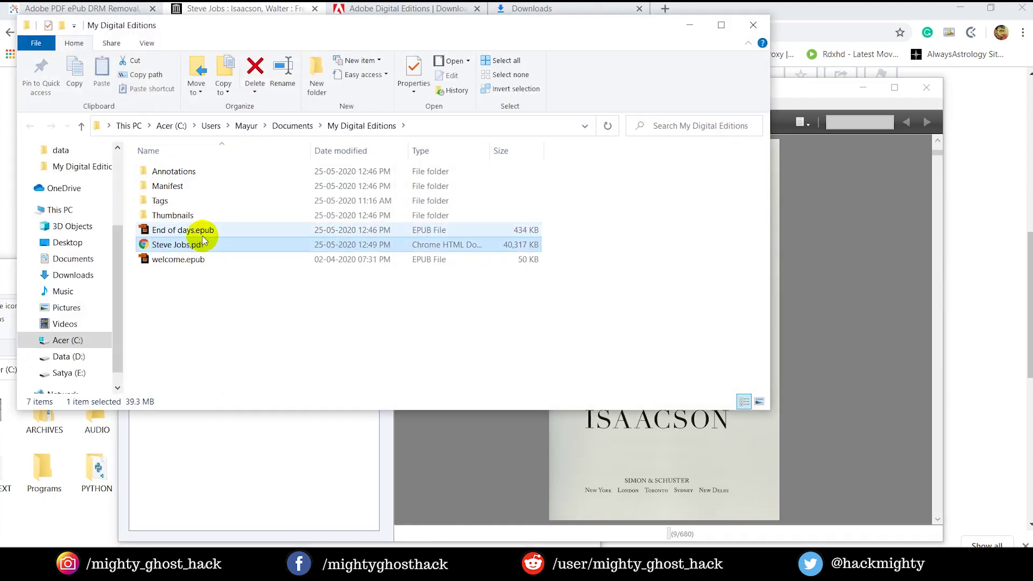
left_click(202, 234, "ctrl")
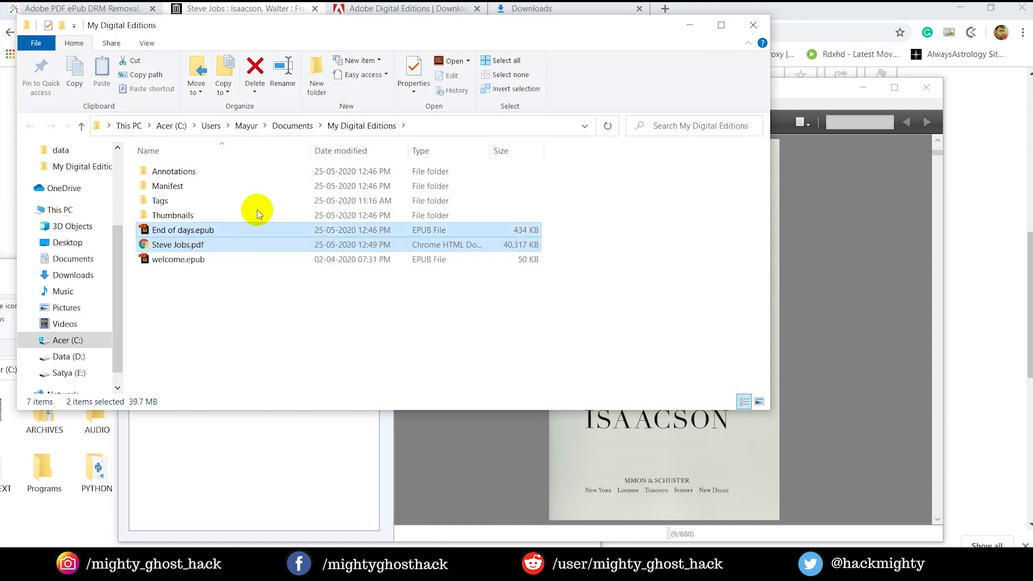
Try to open Steve Jobs.pdf directly in Chrome and reload the document.
left_click(255, 247)
double_click(255, 247)
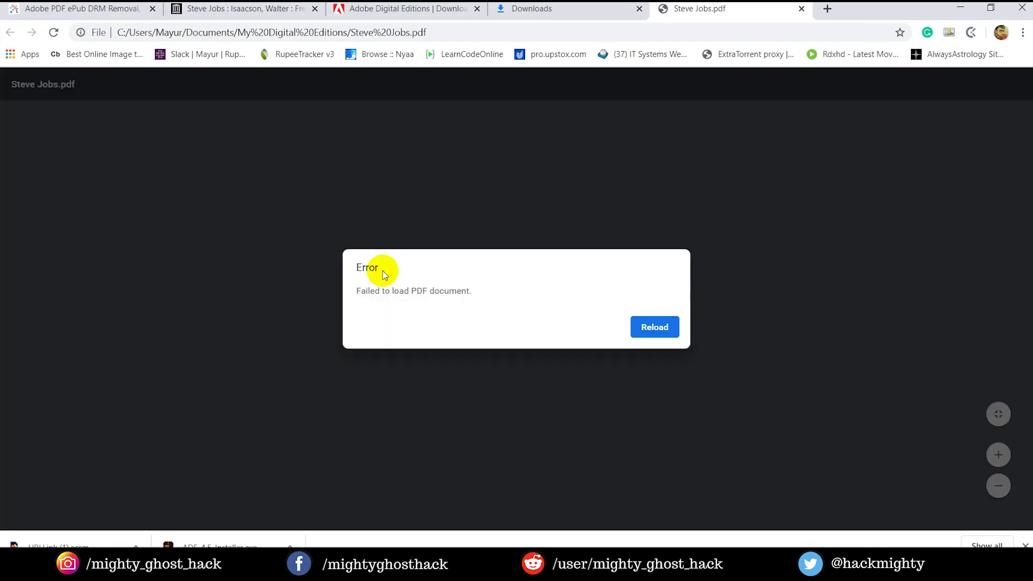
left_click(649, 333)
Download the free trial of Adobe PDF ePub DRM Removal from the EPubSoft page.
left_click(84, 8)
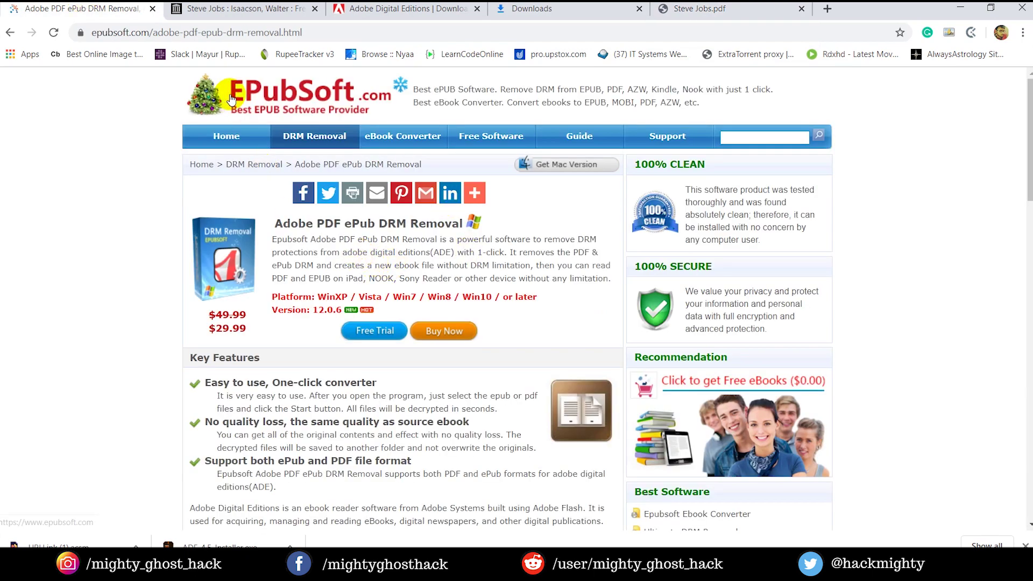
left_click(366, 334)
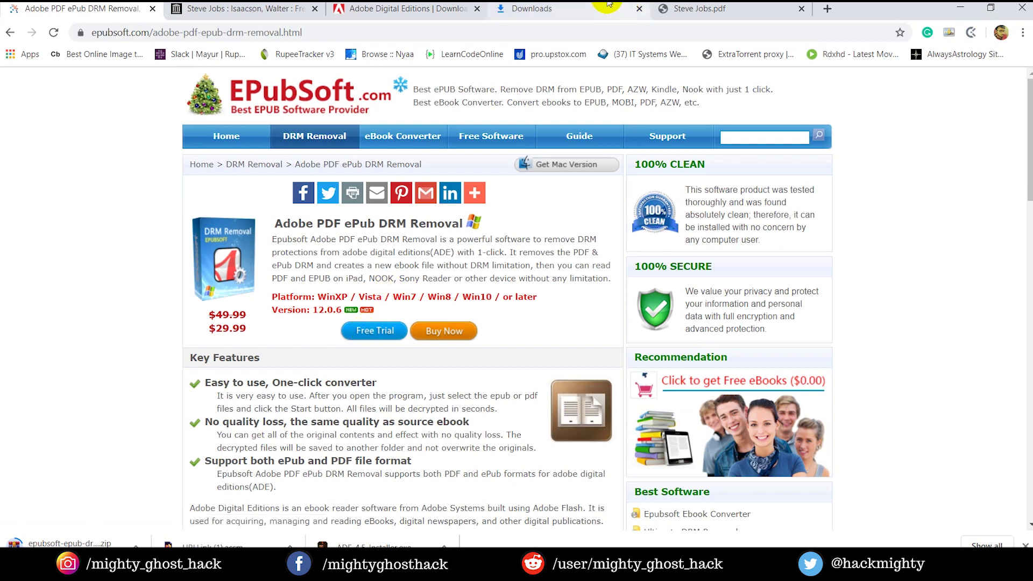
Extract epubsoft-epub-drm-removal.zip directly into the Downloads folder.
left_click(579, 8)
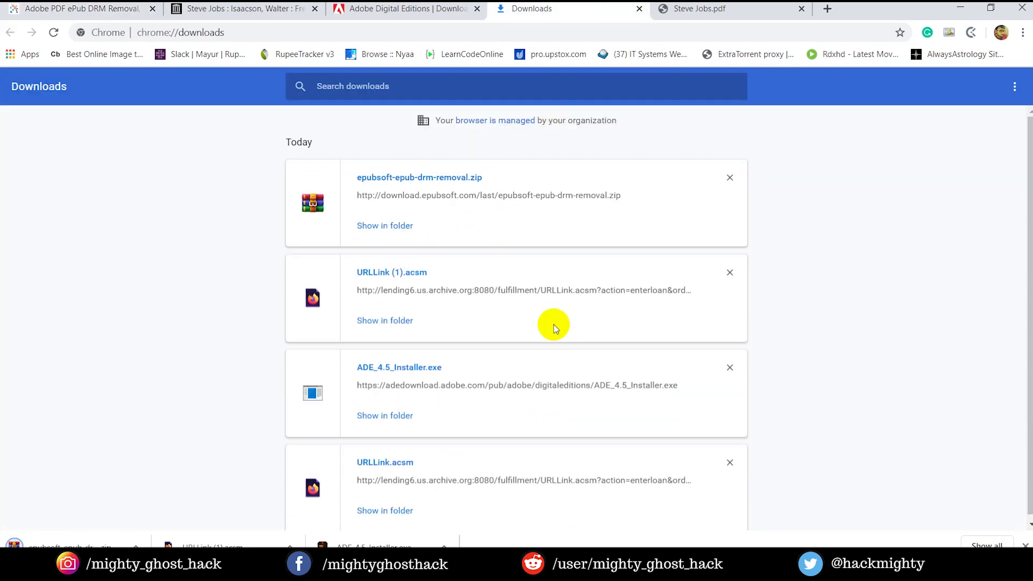
mouse_move(183, 571)
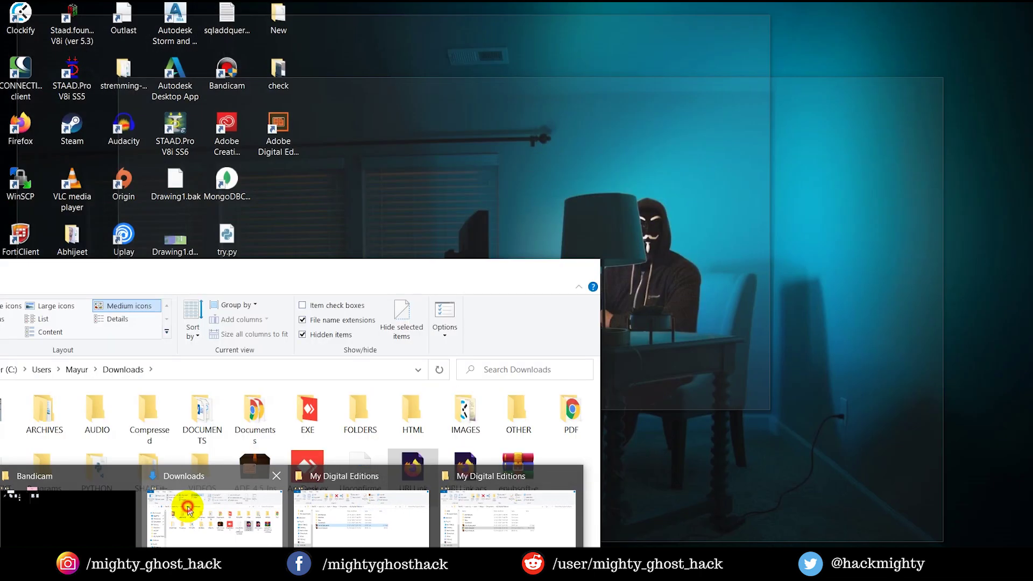
left_click(188, 510)
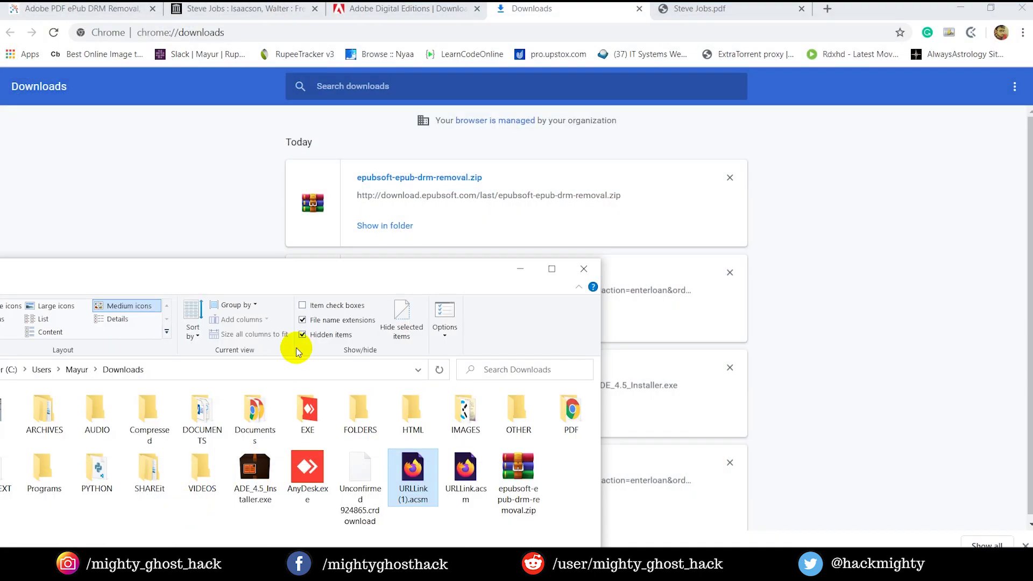
double_click(343, 269)
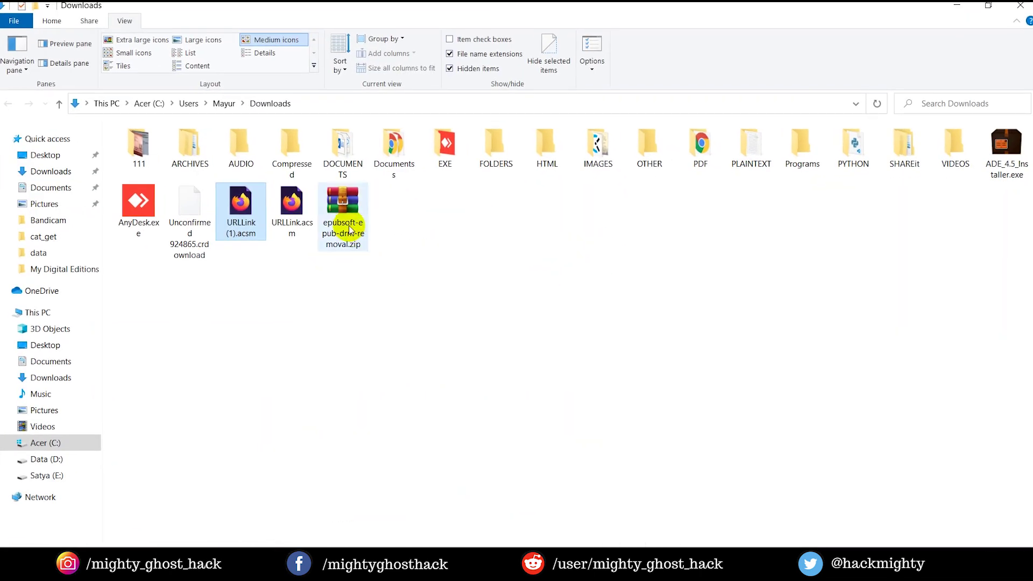
left_click(347, 229)
right_click(345, 224)
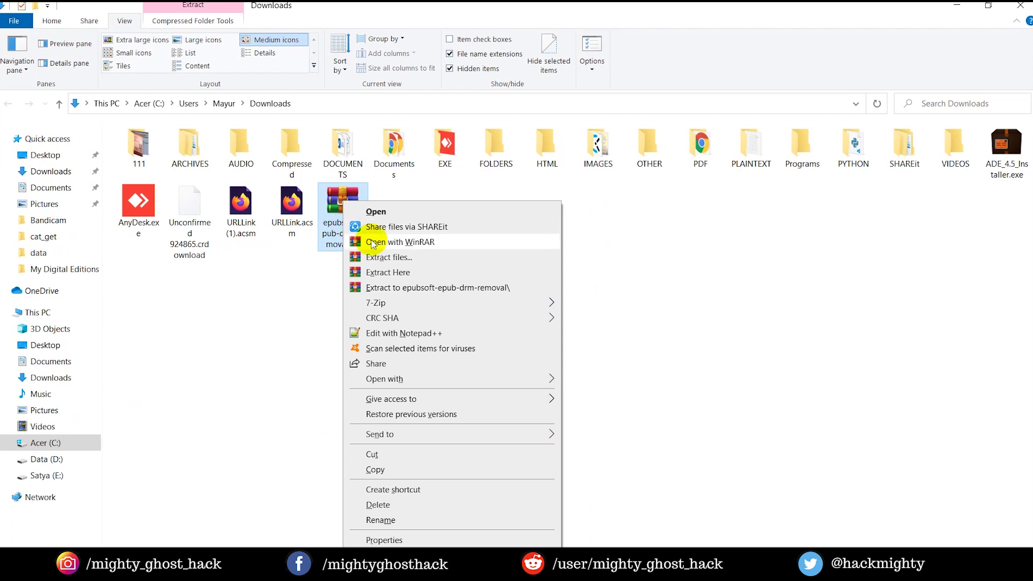
left_click(395, 273)
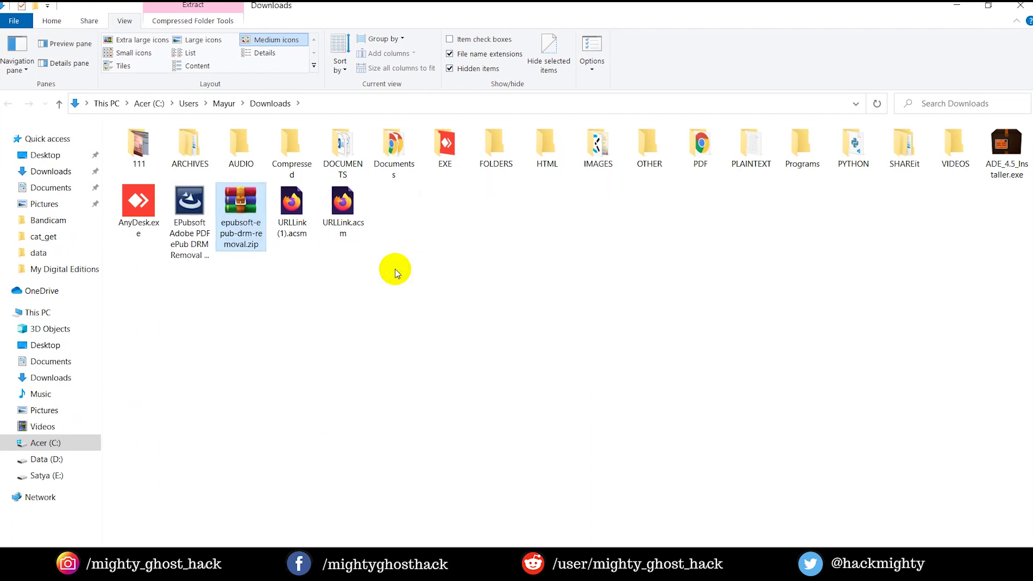
Install EPubsoft Adobe PDF ePub DRM Removal 12.5.1 with the Complete setup type and close the Downloads folder.
left_click(193, 213)
double_click(193, 214)
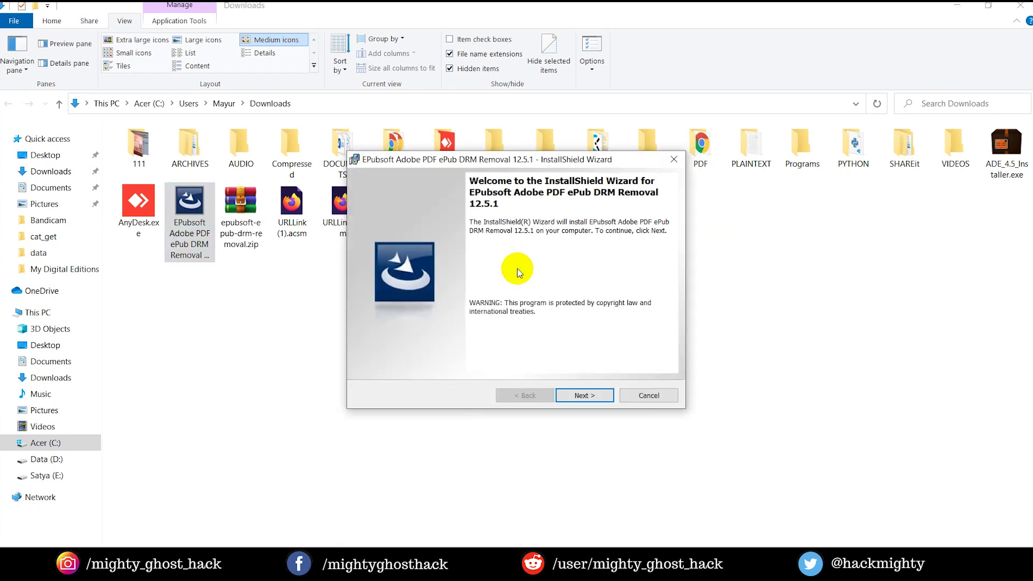
left_click(586, 399)
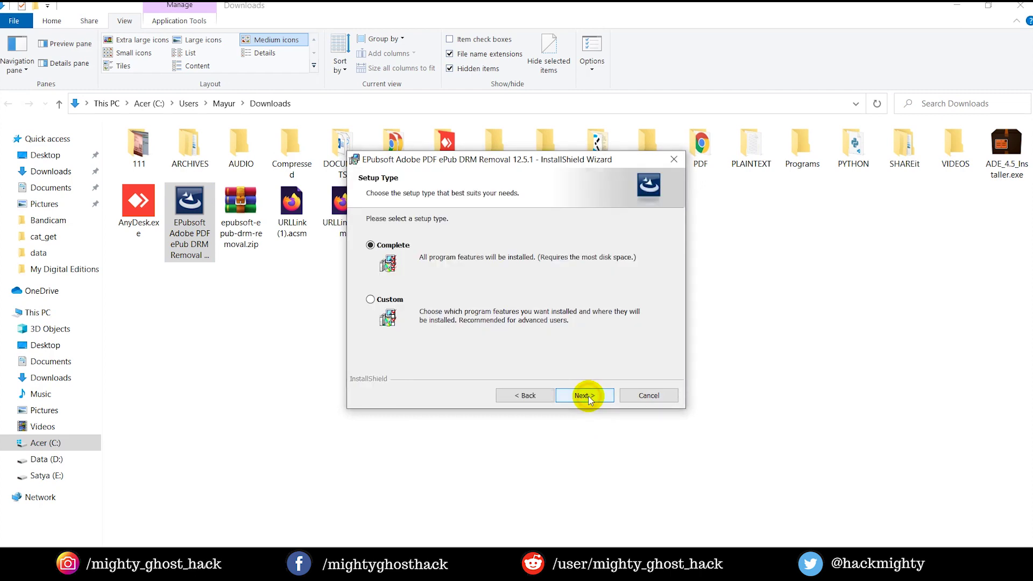
left_click(587, 396)
left_click(587, 396)
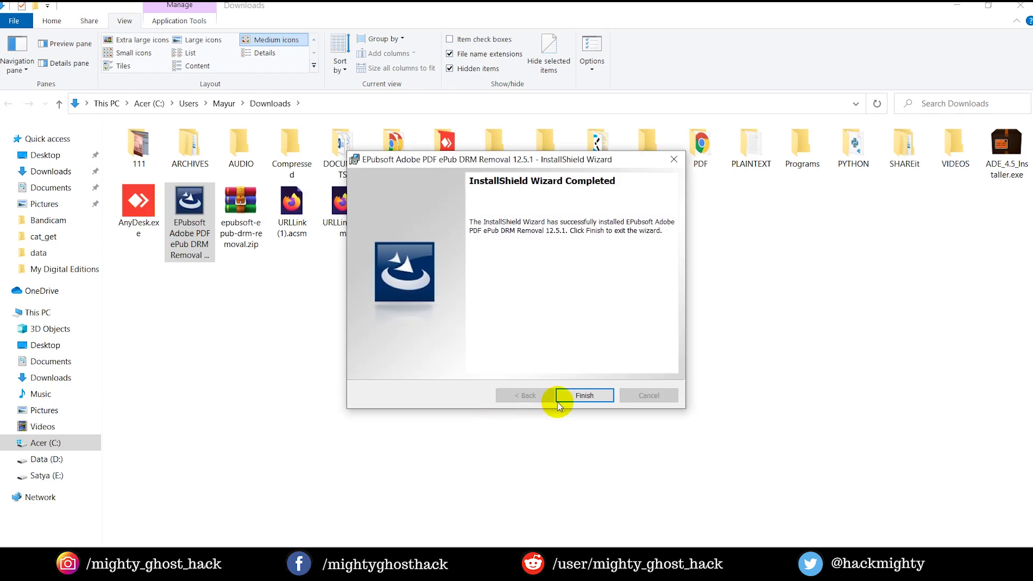
left_click(574, 395)
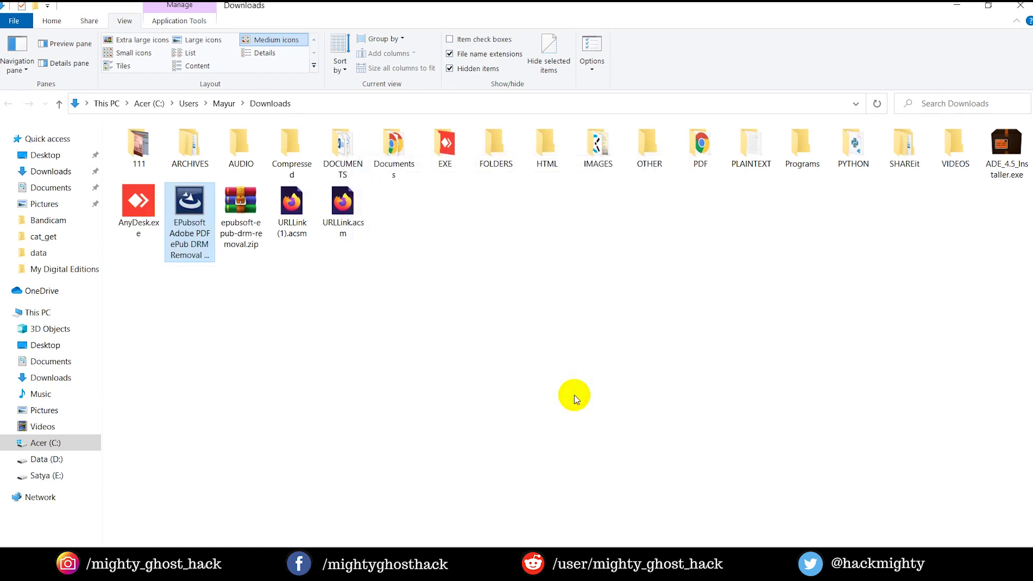
left_click(574, 395)
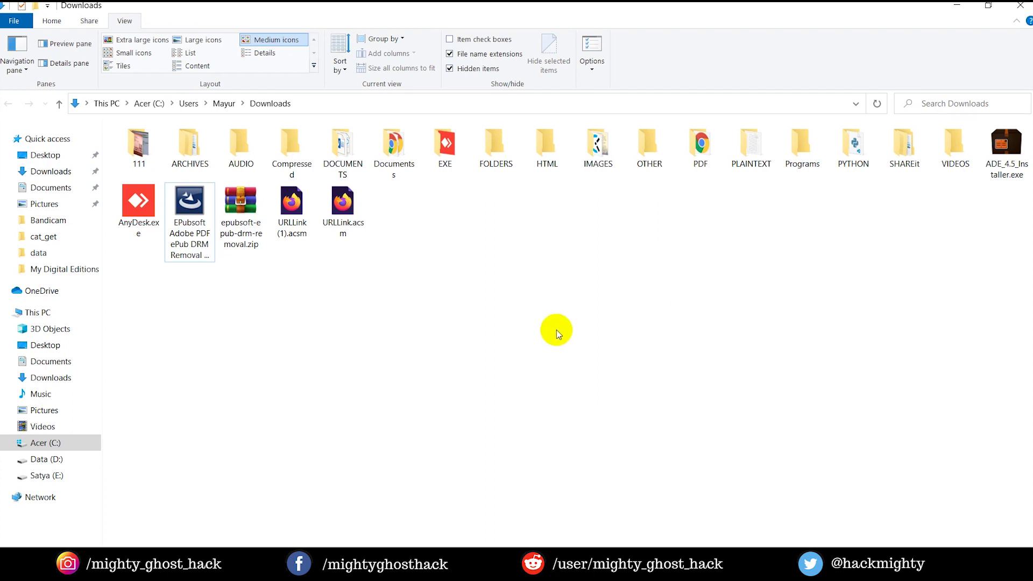
left_click(1021, 5)
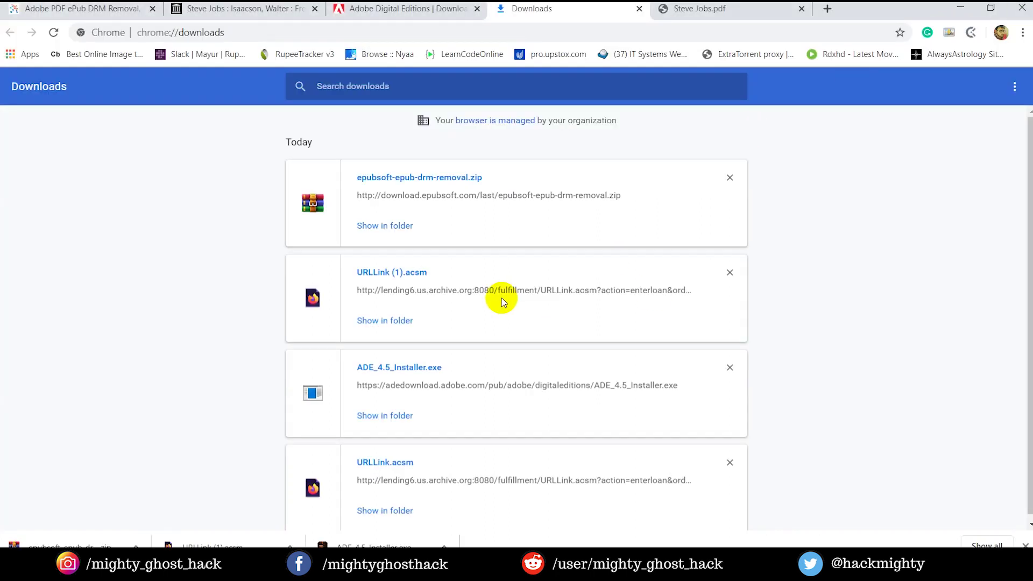
Close the duplicate My Digital Editions window and bring up the one listing Steve Jobs.pdf.
left_click(137, 569)
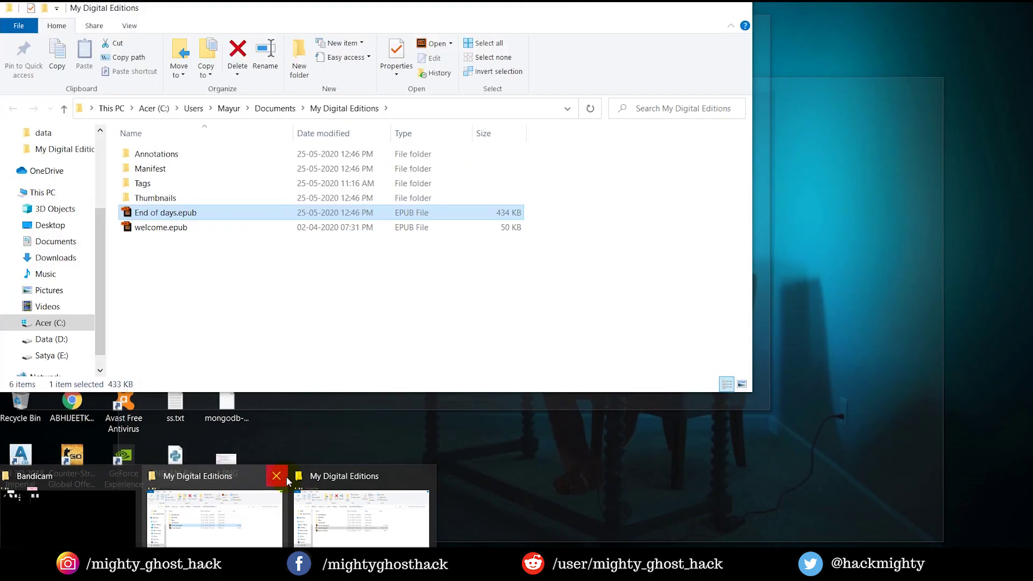
left_click(278, 477)
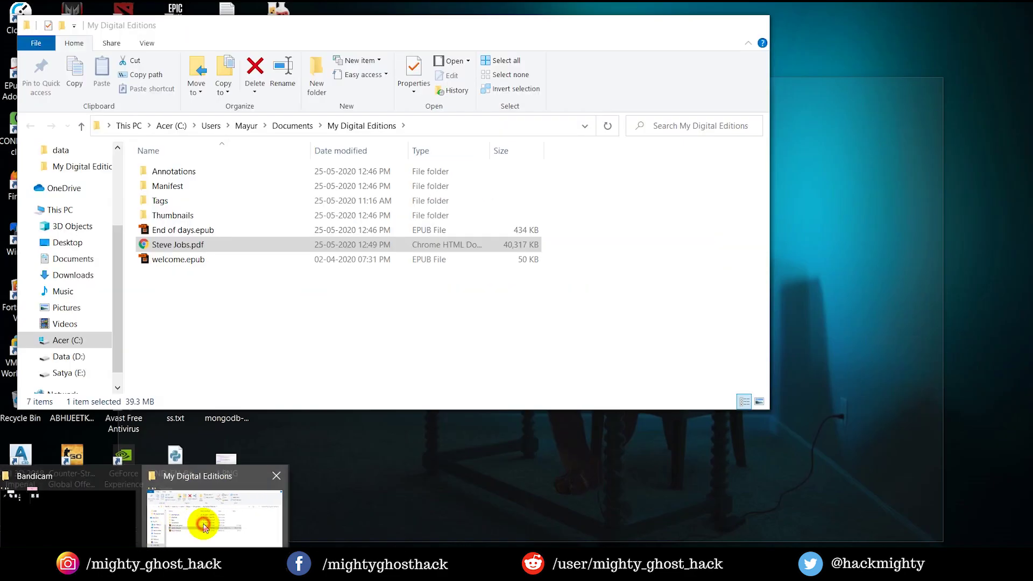
left_click(203, 524)
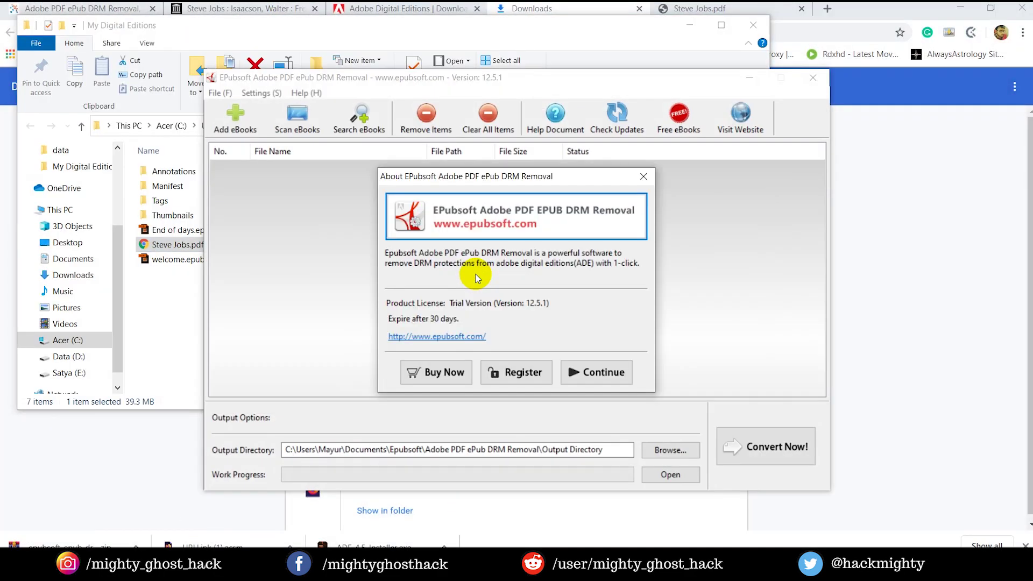
Dismiss the DRM Removal trial notice and add Steve Jobs.pdf and End of days.epub to its file list.
left_click(647, 178)
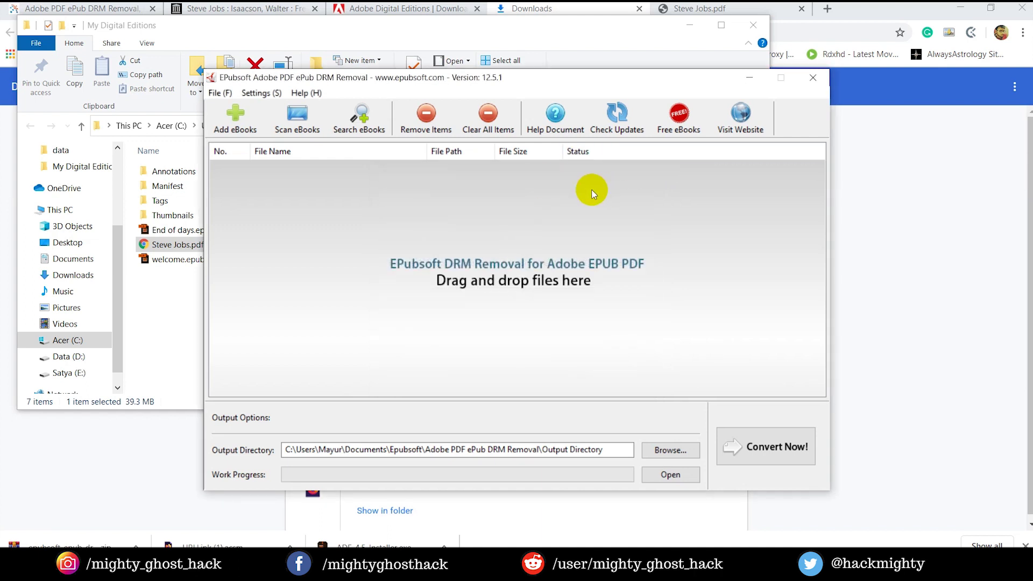
left_click_drag(415, 80, 500, 84)
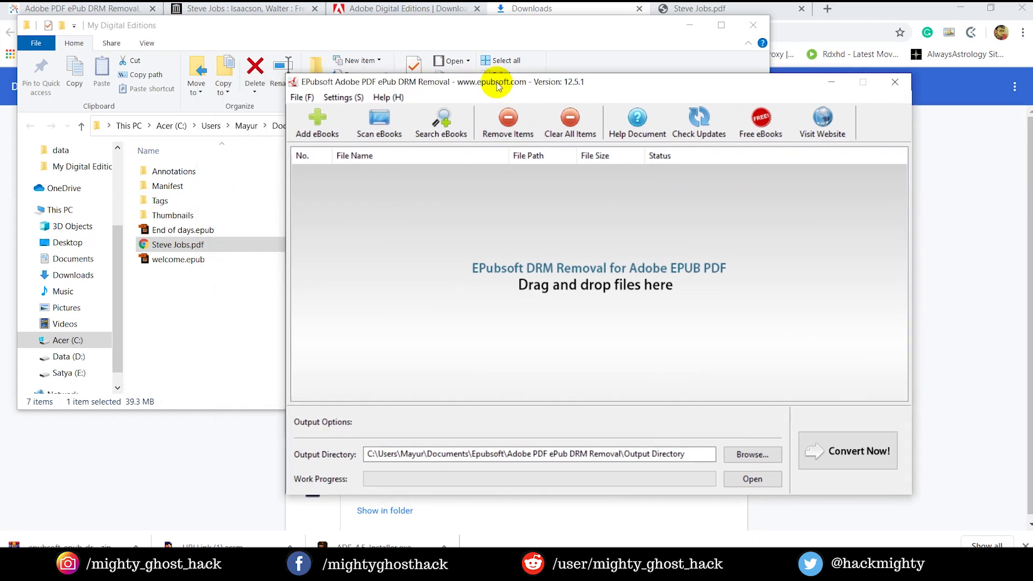
left_click_drag(180, 248, 505, 264)
left_click_drag(174, 230, 375, 235)
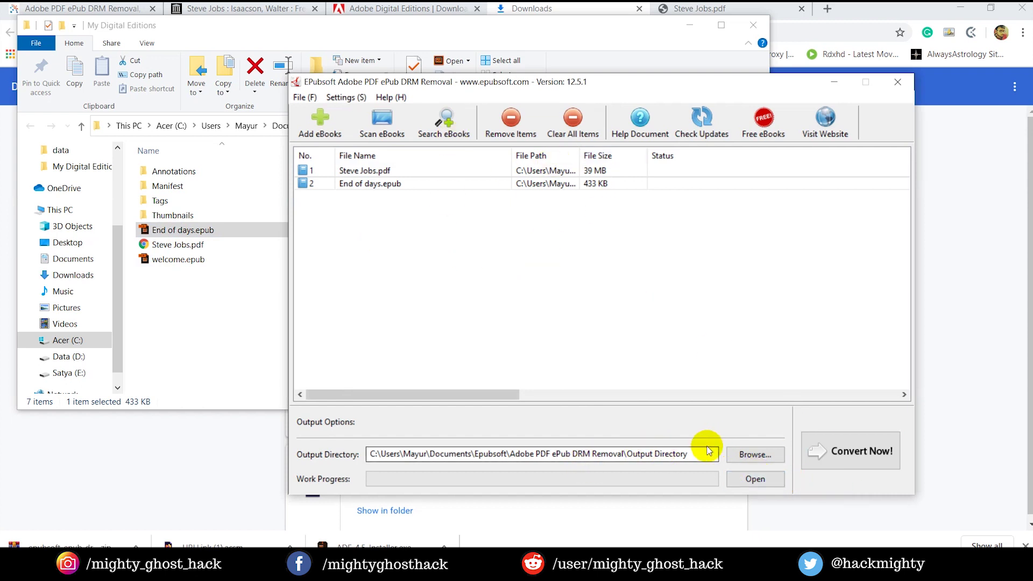
Set the output directory to the Downloads folder.
left_click(736, 457)
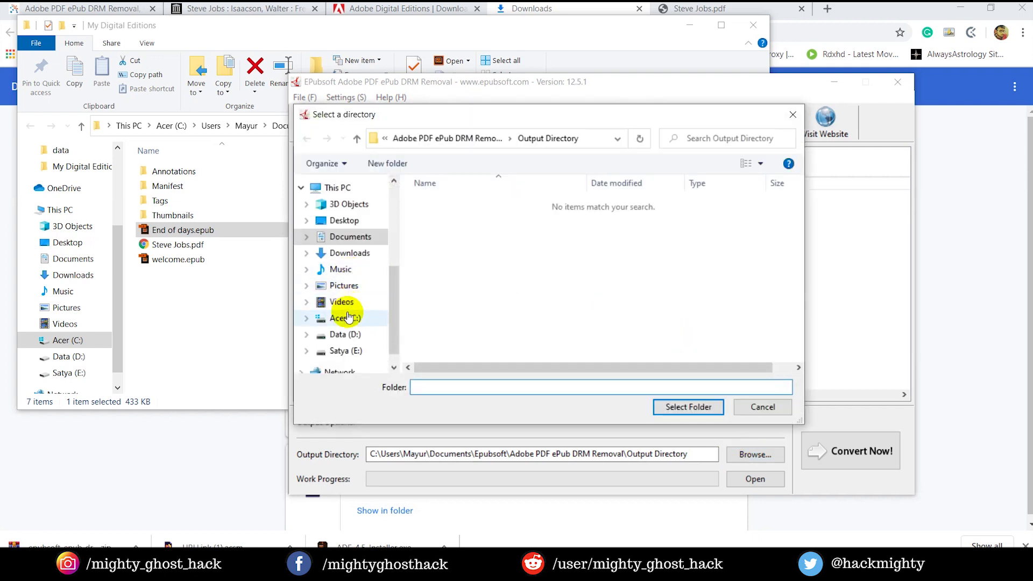
left_click(352, 335)
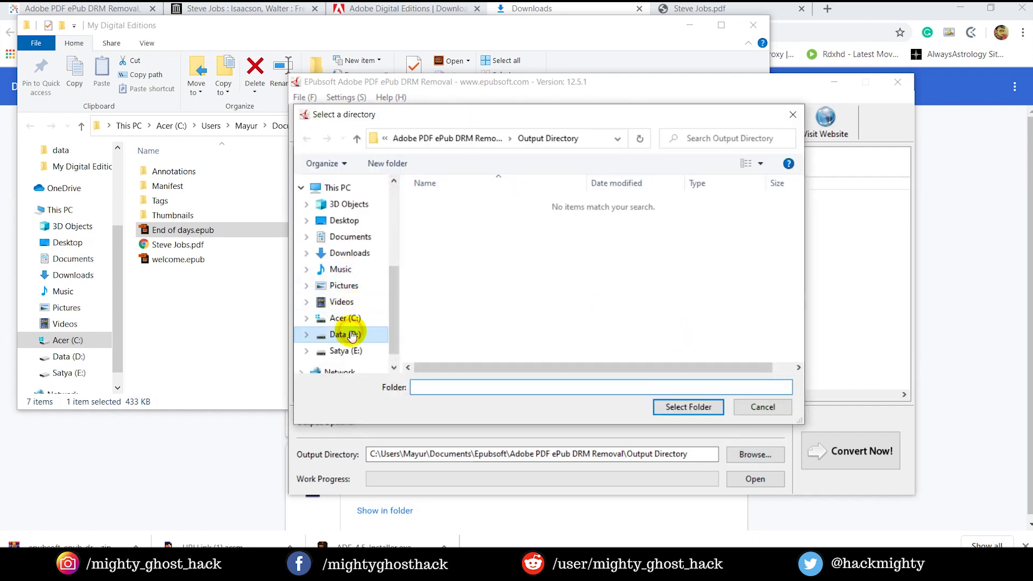
left_click(344, 252)
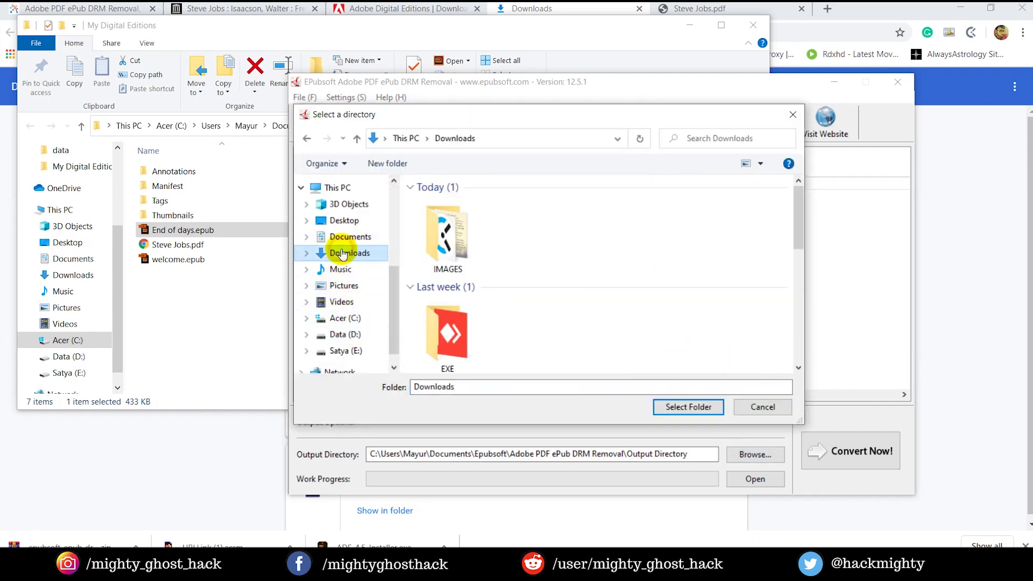
left_click(676, 407)
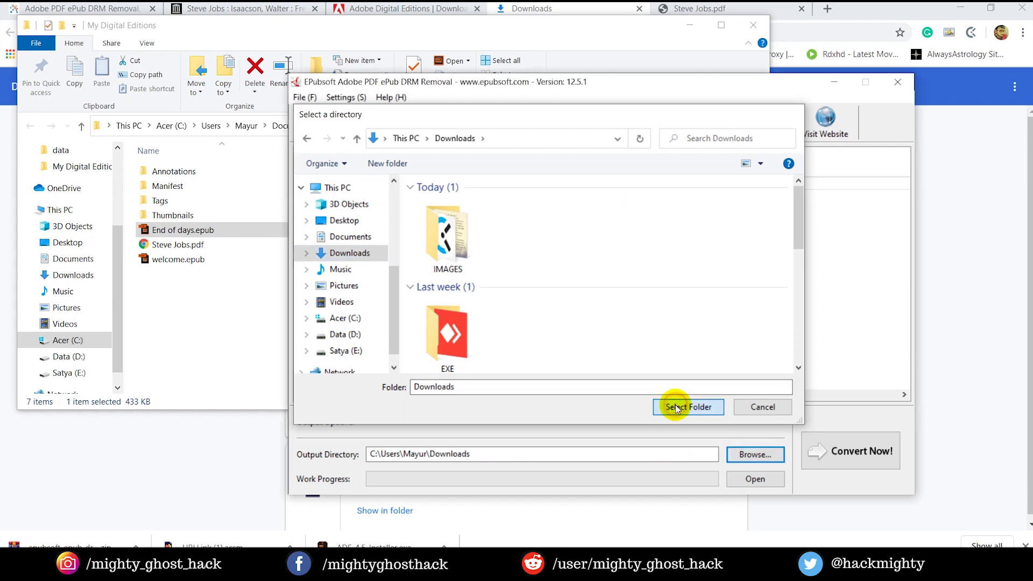
Convert both listed eBooks and open the output folder in a maximized window.
left_click(862, 457)
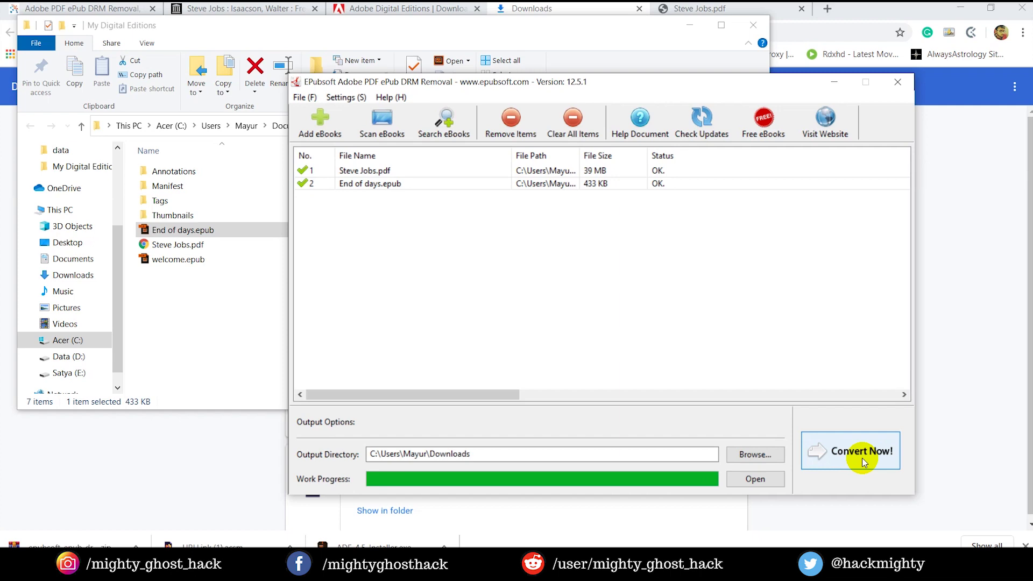
left_click(781, 480)
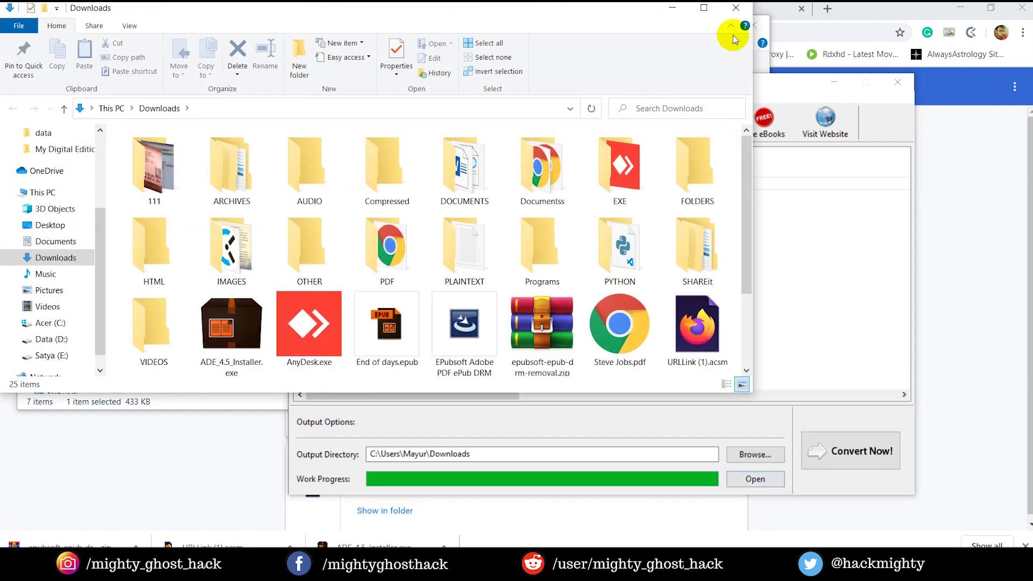
double_click(705, 10)
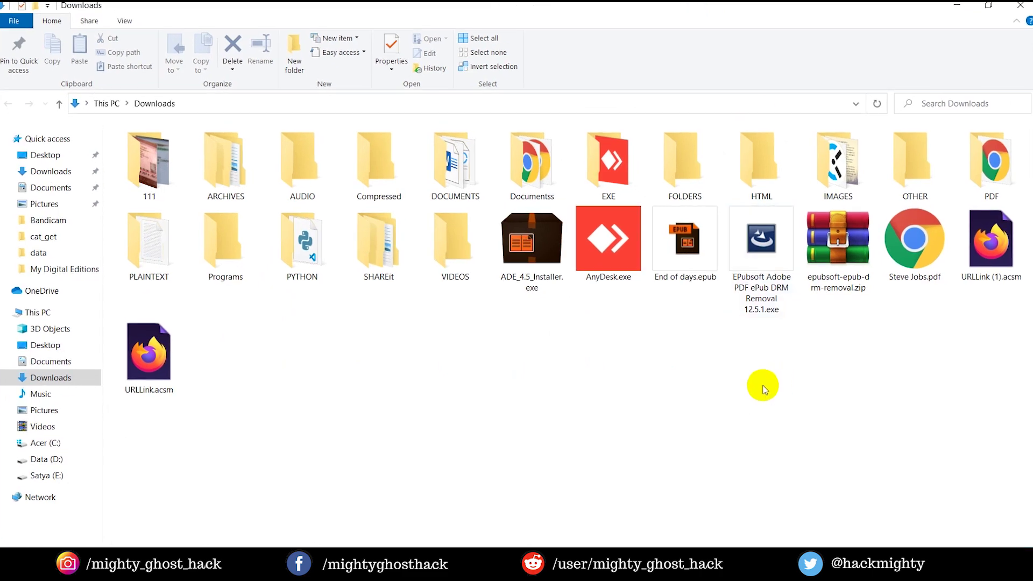
Open the converted Steve Jobs.pdf from Downloads in Chrome and view its cover page.
left_click(918, 269)
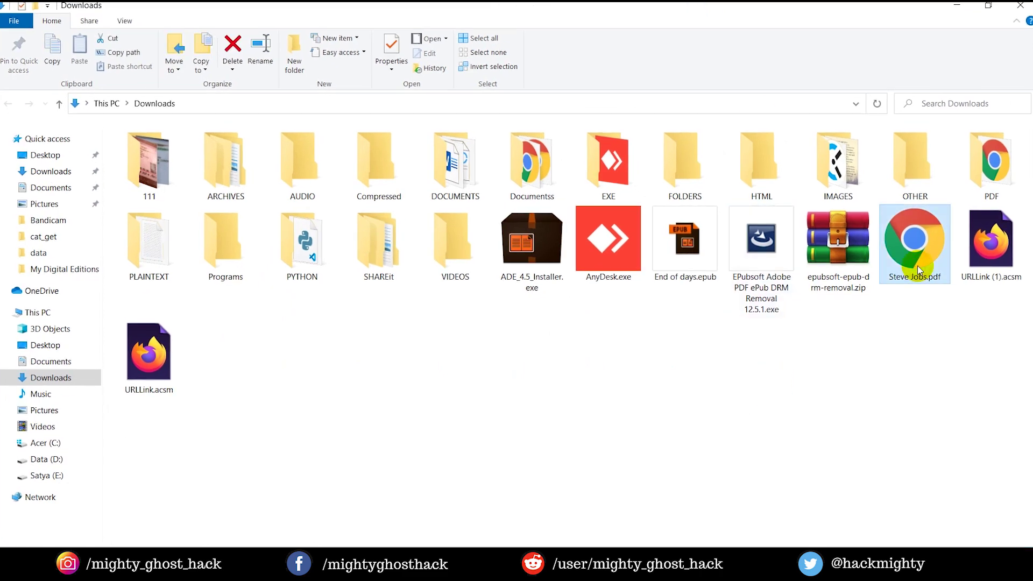
left_click(703, 269)
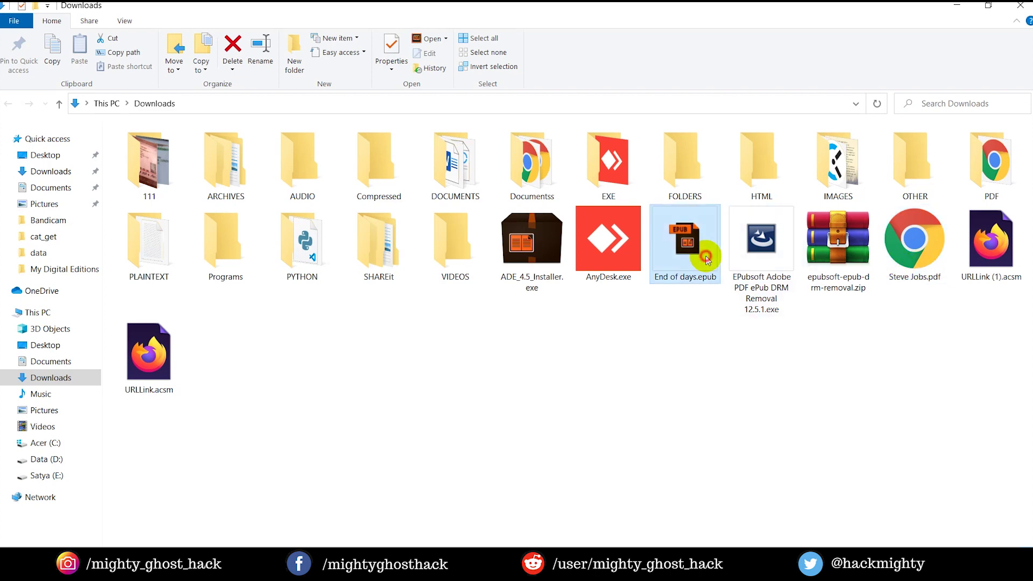
double_click(919, 267)
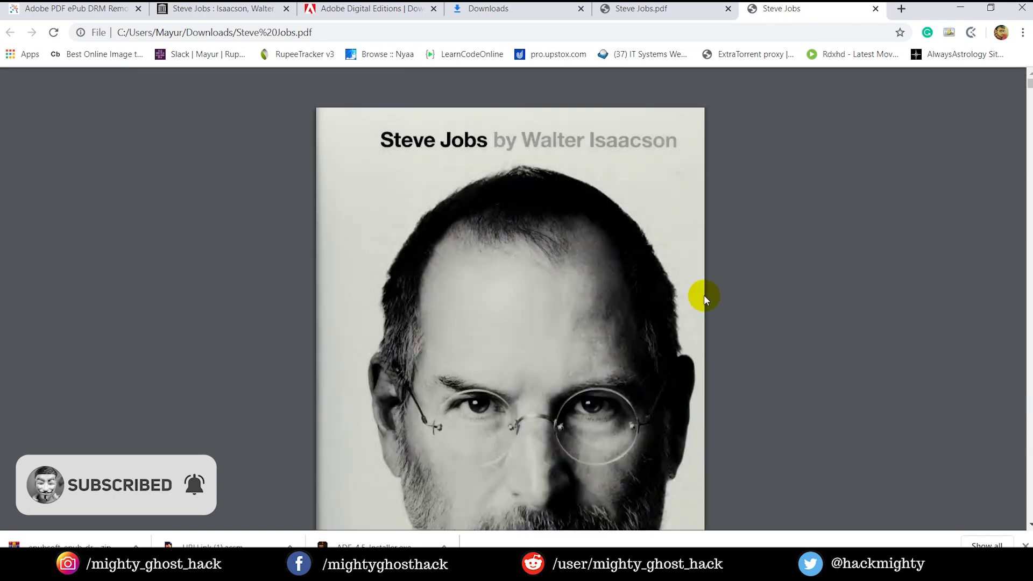
scroll(704, 295, "down", 3)
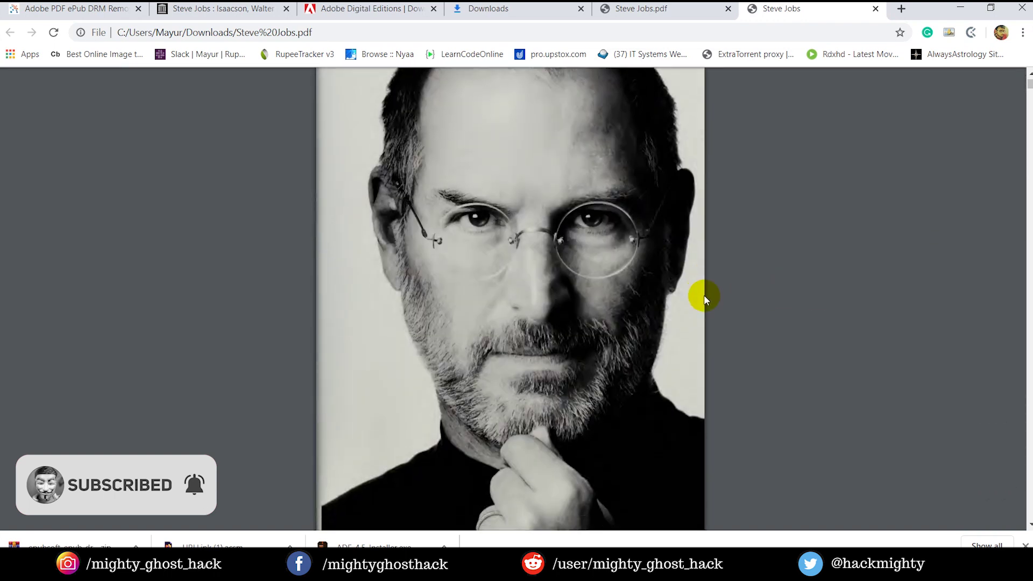